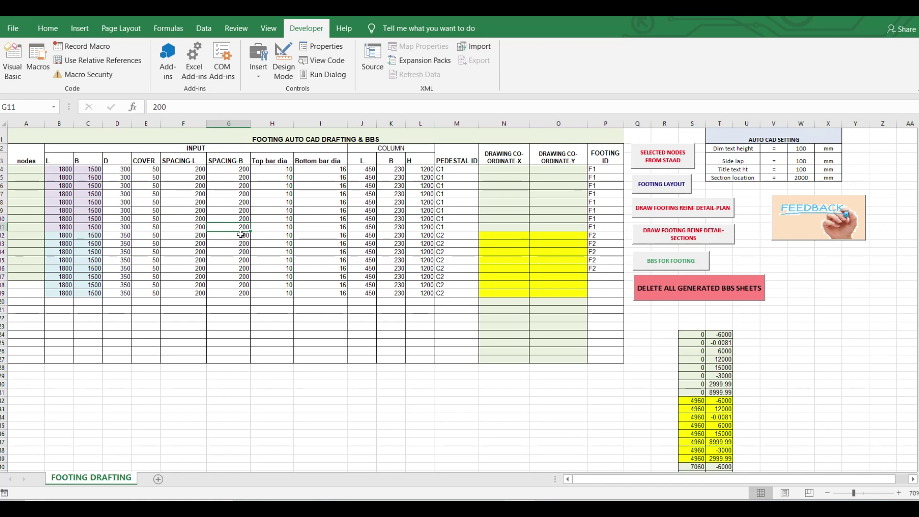
Step: Switch to the STAAD model and select the Support 2 nodes, 90 to 105, from the whole structure's supports list
left_click(33, 174)
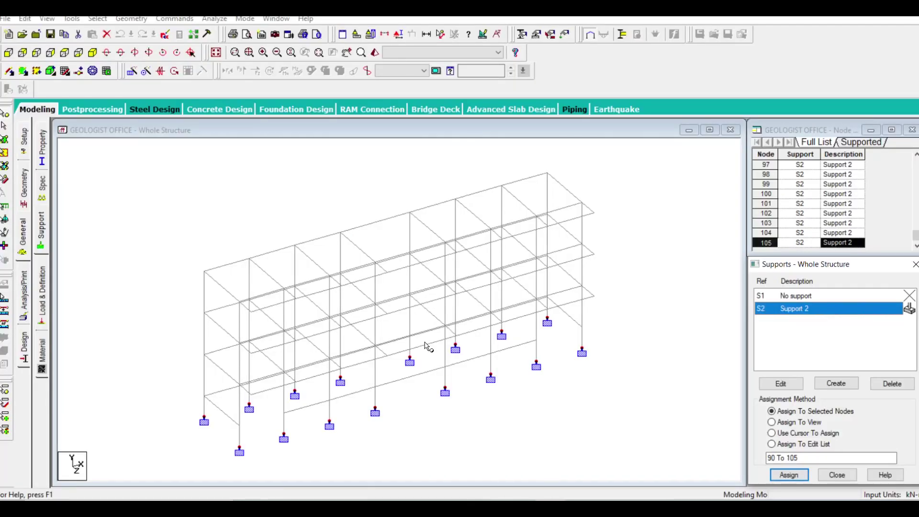
scroll(425, 342, "down", 1)
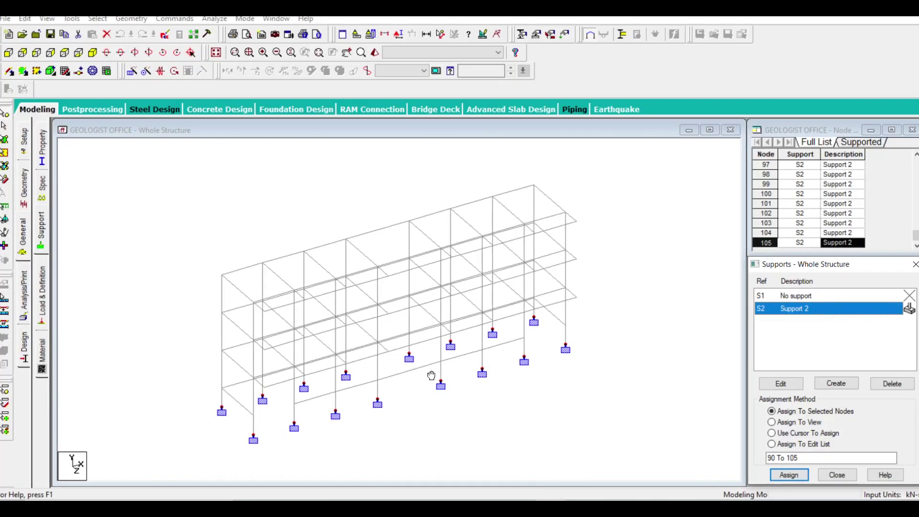
middle_click_drag(425, 368, 419, 351)
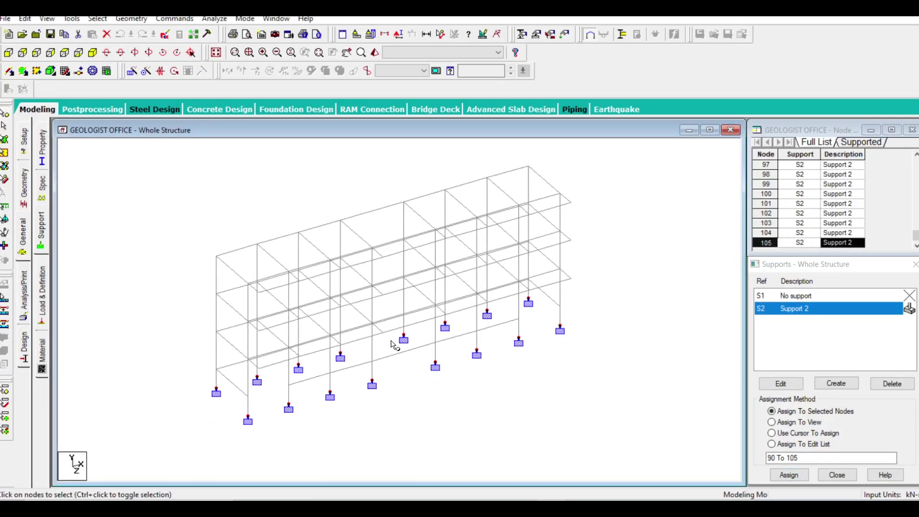
left_click(289, 346)
left_click(42, 239)
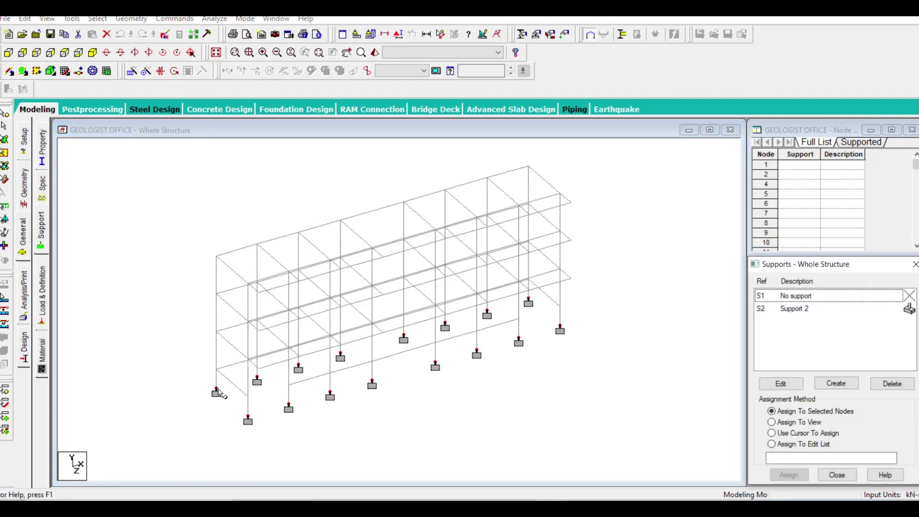
left_click(801, 310)
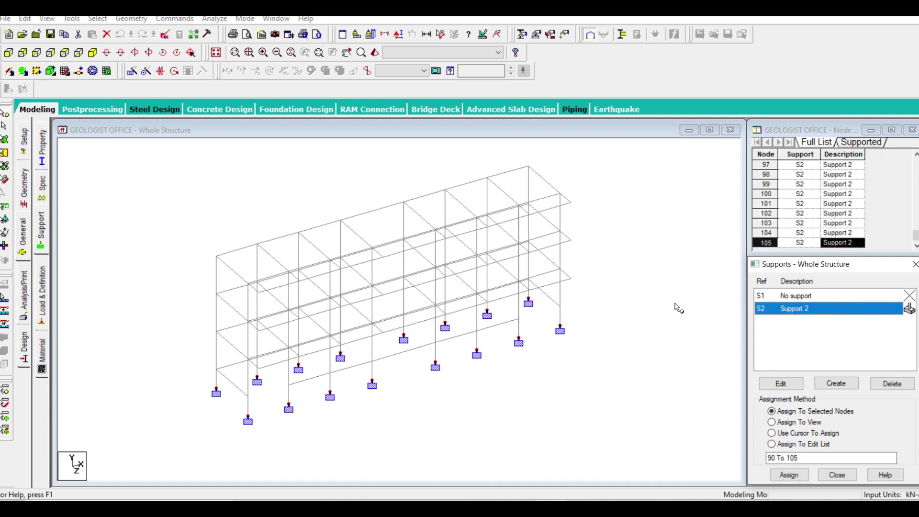
scroll(285, 421, "down", 3)
middle_click_drag(293, 426, 293, 405)
scroll(239, 396, "up", 5)
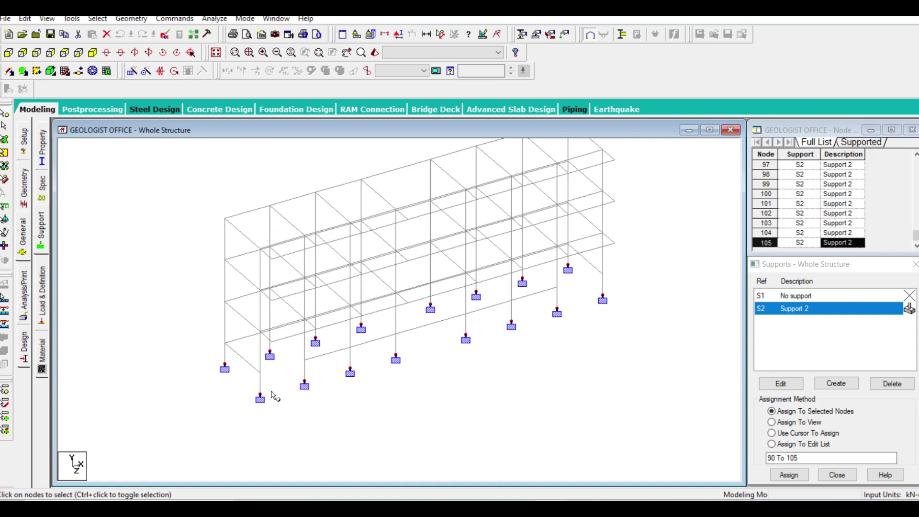
left_click(141, 8)
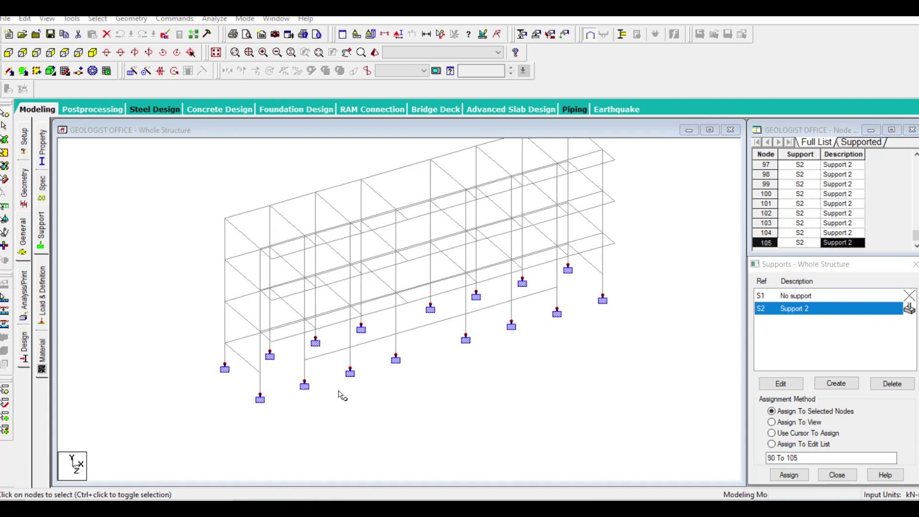
left_click(798, 312)
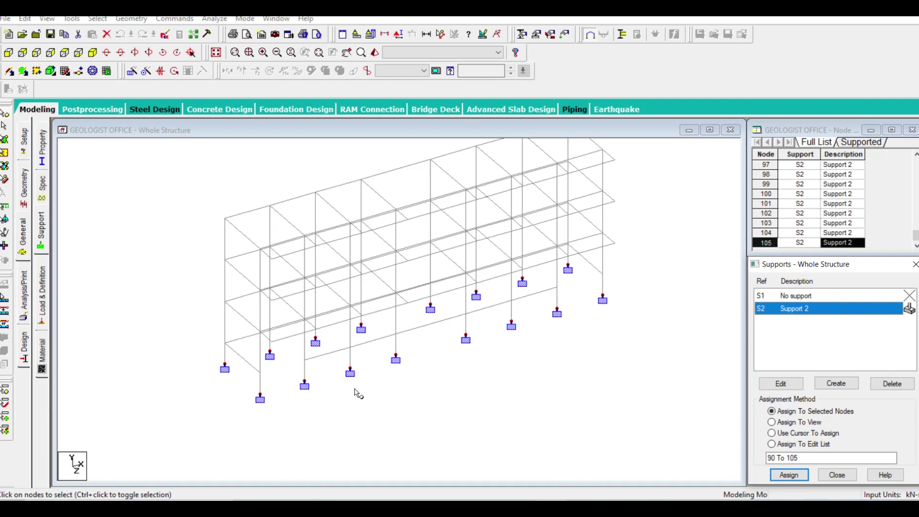
Step: Switch to the FOOTING-DRAFTING workbook in Excel and import the selected nodes with their coordinates from STAAD
mouse_move(511, 508)
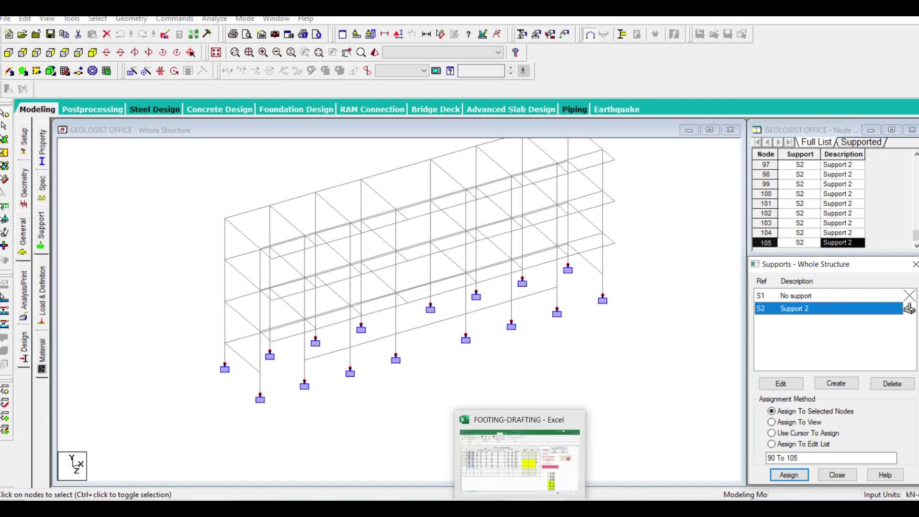
left_click(511, 458)
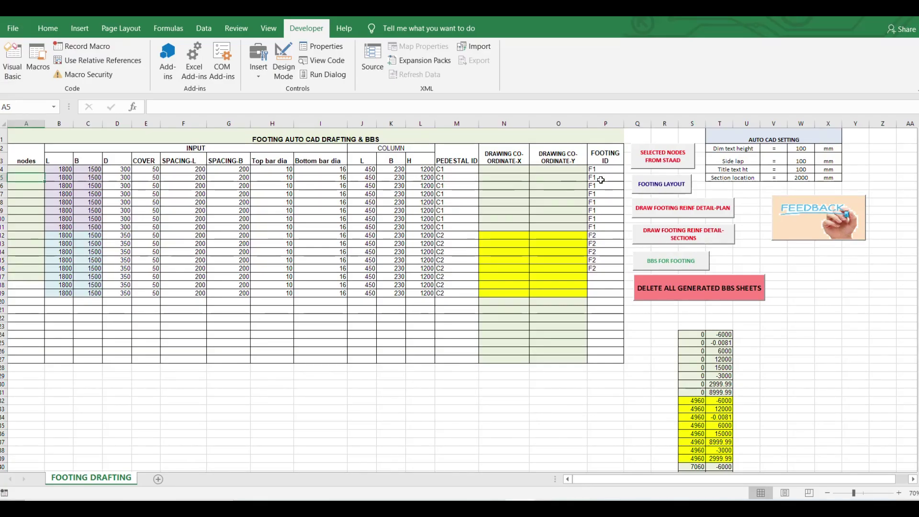
left_click(656, 159)
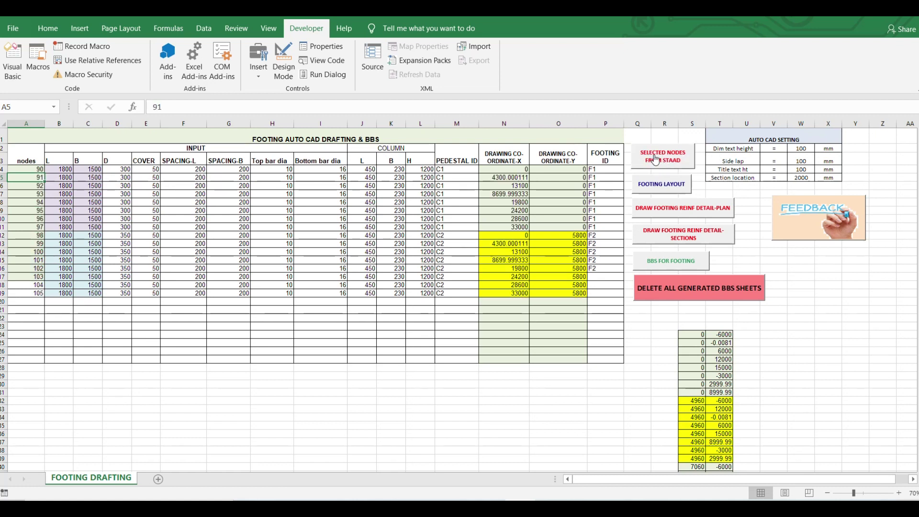
Step: Fill the footing ID column down to row 19, giving nodes 103 to 105 the IDs F3, F4 and F5
left_click(609, 269)
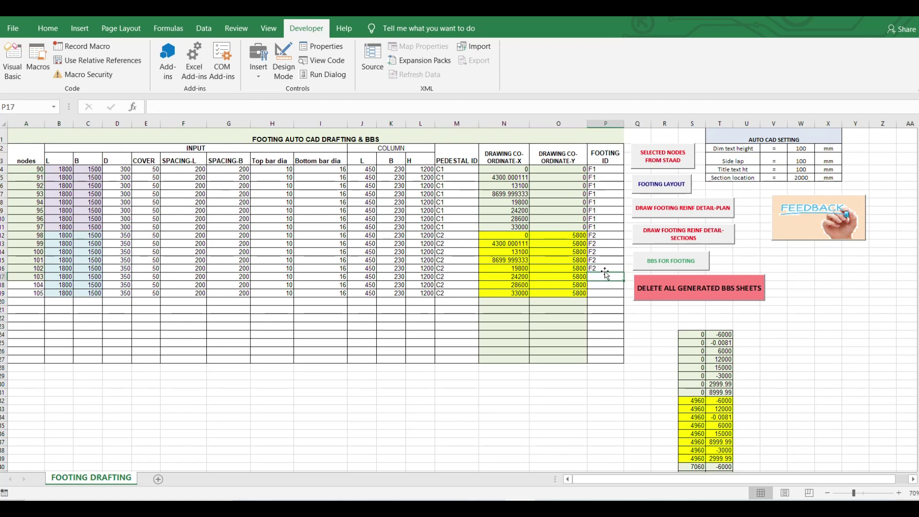
left_click_drag(624, 275, 625, 296)
left_click(541, 318)
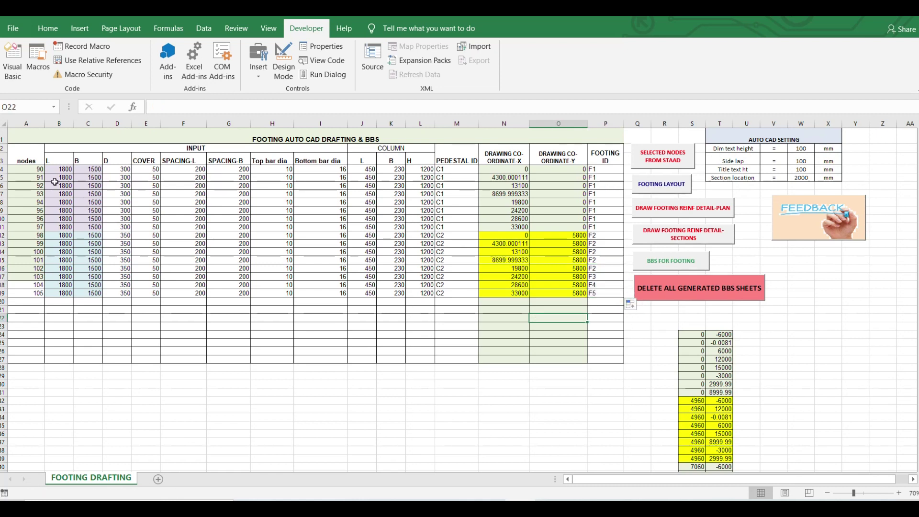
Step: Compare the imported node numbers with the supported nodes in the STAAD model, and return to the Excel workbook
left_click(31, 172)
left_click_drag(32, 178, 32, 293)
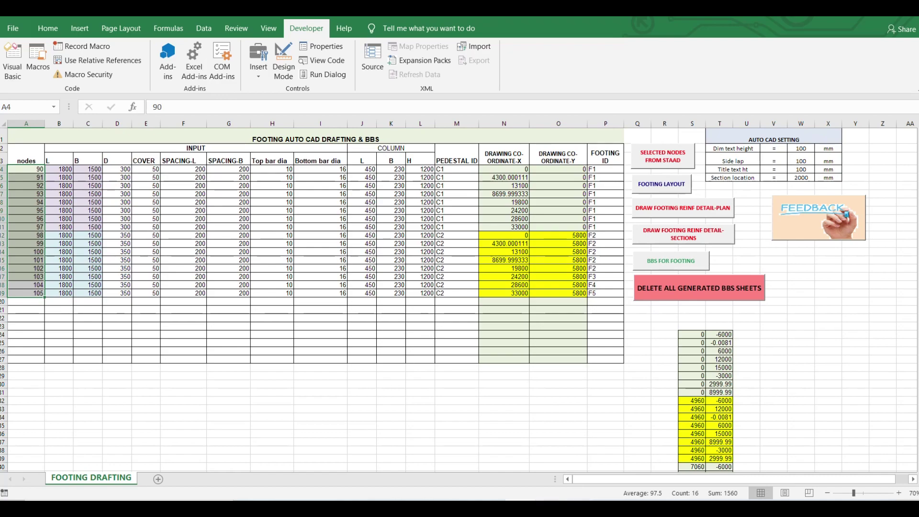
key("alt+Tab")
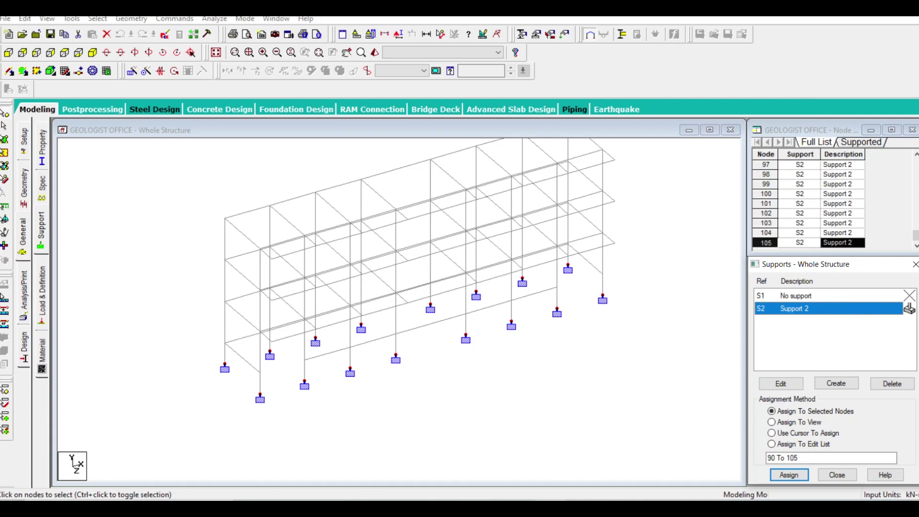
left_click(528, 508)
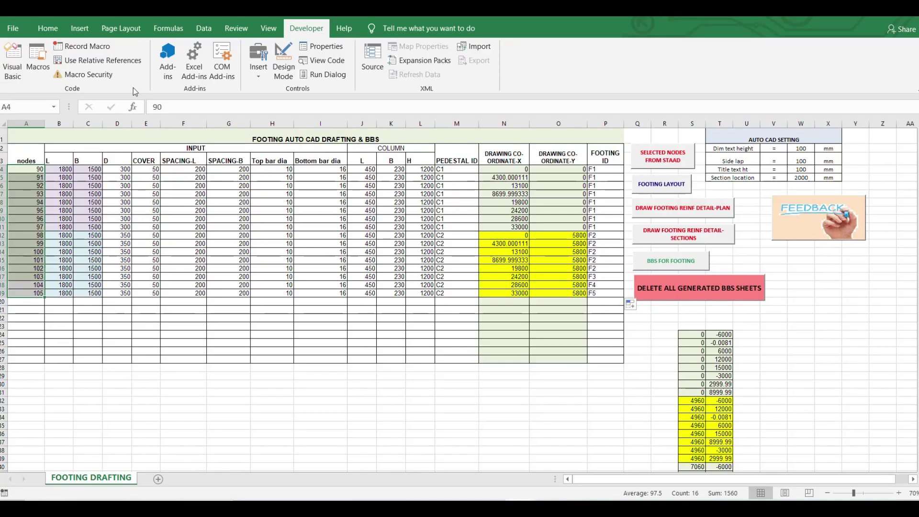
Step: Review the footing dimensions, cover, spacing and bar diameter inputs, and the column dimensions for all footings
left_click_drag(62, 170, 118, 172)
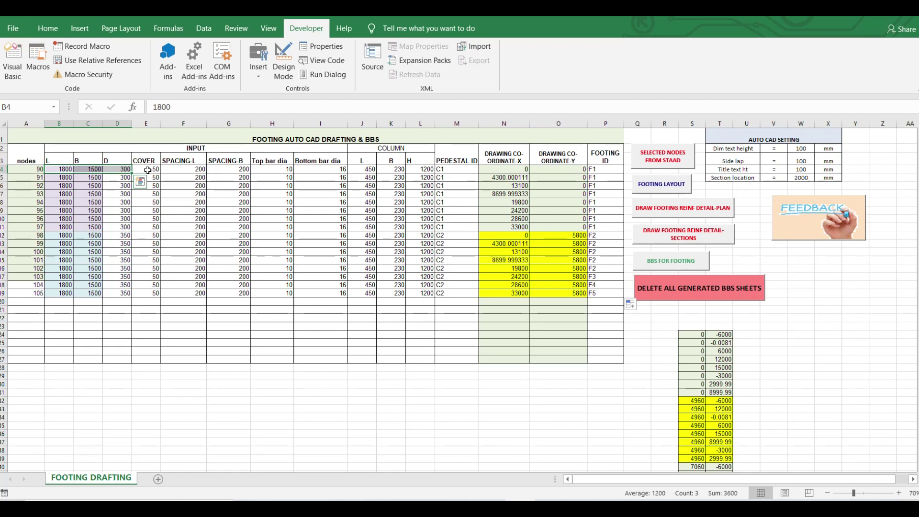
left_click(151, 169)
left_click_drag(184, 165, 231, 164)
left_click(191, 169)
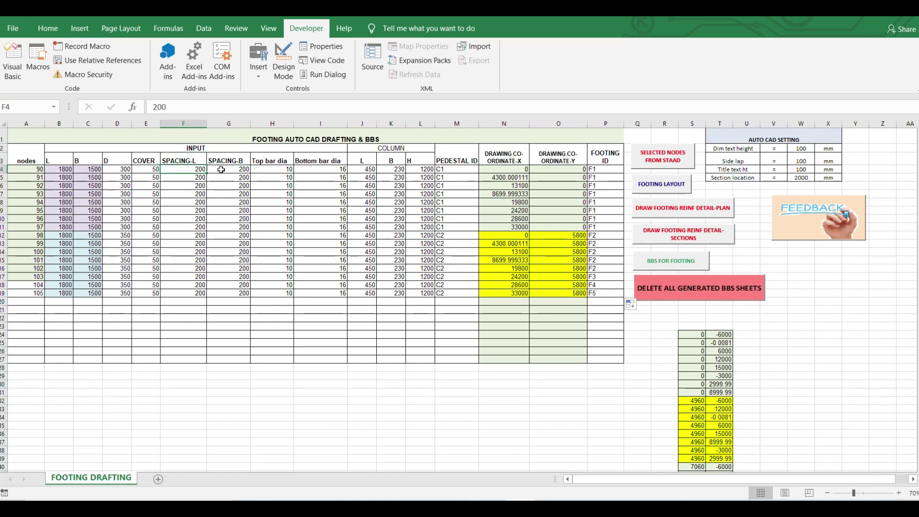
left_click(231, 169)
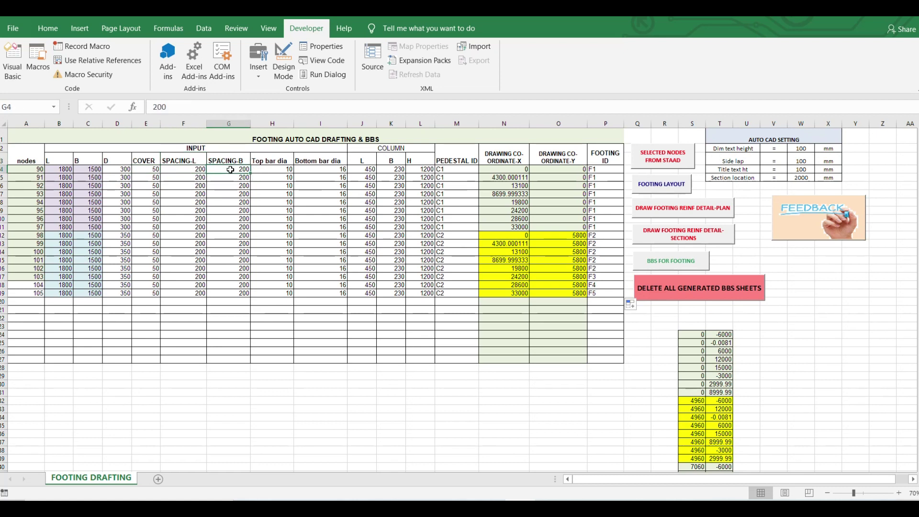
left_click_drag(273, 161, 279, 287)
left_click_drag(318, 161, 326, 294)
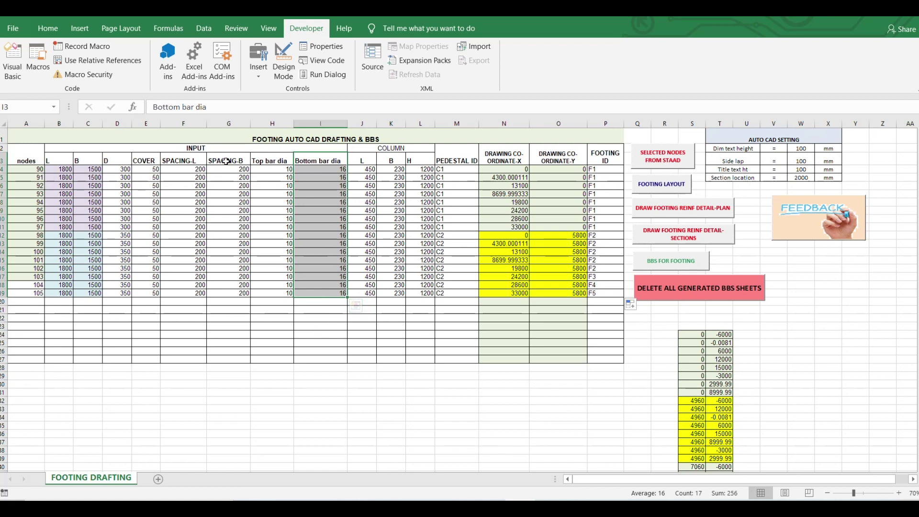
left_click_drag(65, 161, 328, 287)
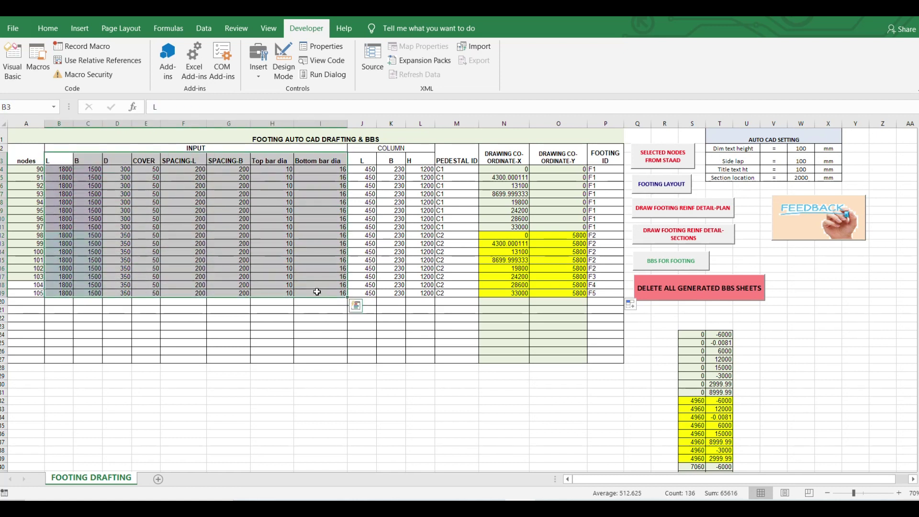
left_click(374, 198)
left_click_drag(384, 149, 417, 293)
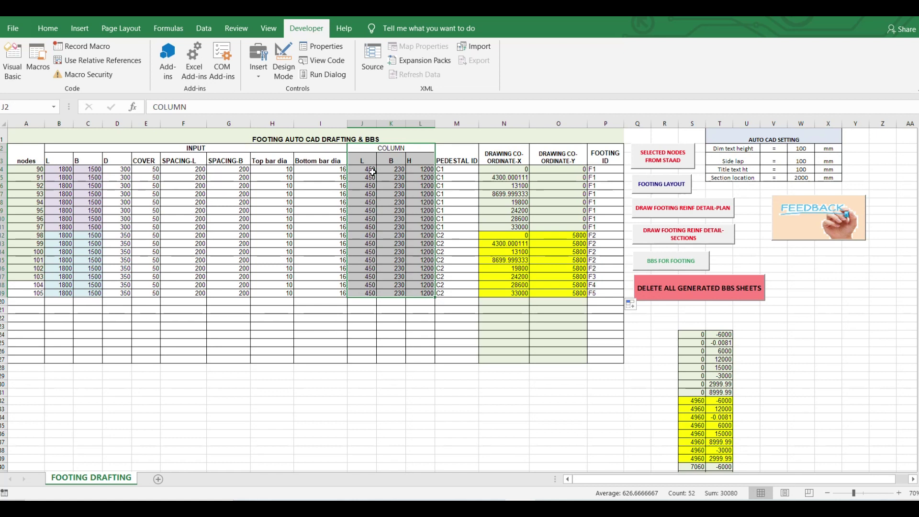
left_click_drag(365, 174, 431, 294)
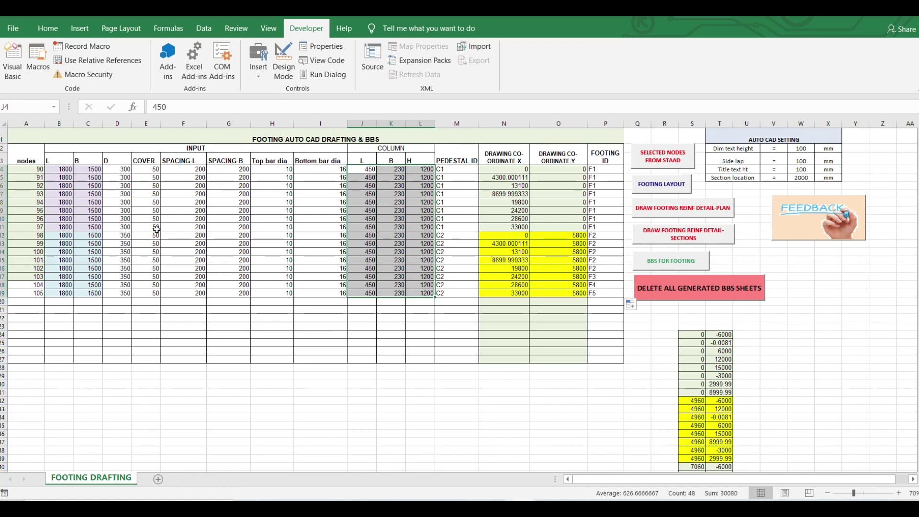
Step: Review the node numbers, drawing X and Y coordinates, and footing IDs alongside the footing and pedestal inputs
left_click_drag(30, 171, 34, 294)
left_click_drag(503, 169, 558, 294)
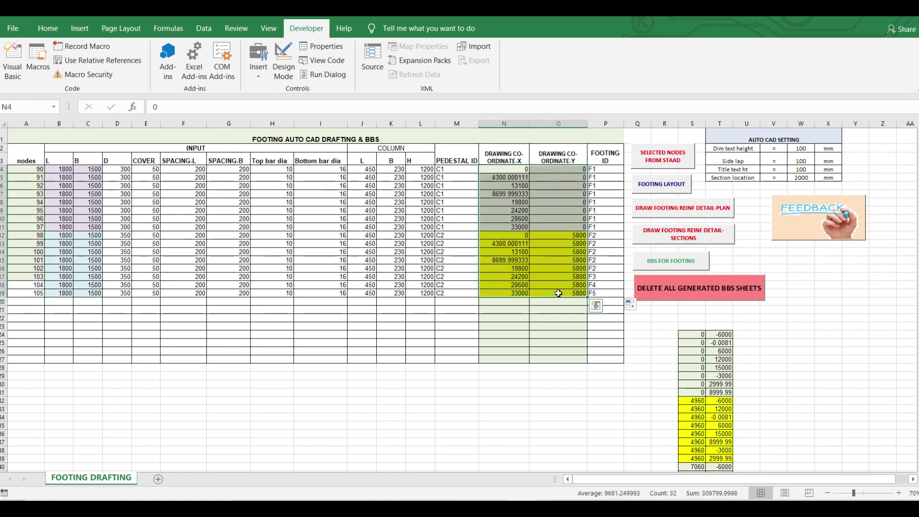
left_click_drag(606, 169, 616, 294)
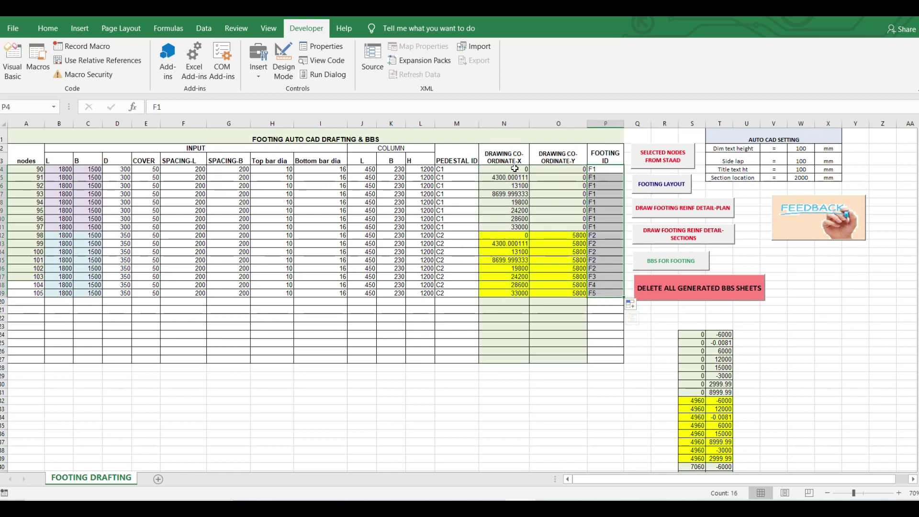
left_click(527, 158)
left_click_drag(527, 158, 558, 296)
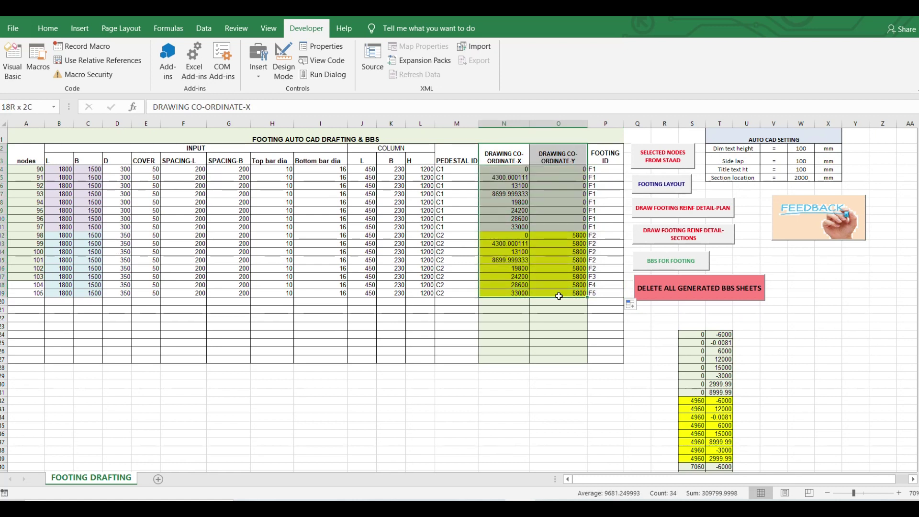
left_click_drag(559, 296, 559, 296)
left_click_drag(28, 161, 31, 295)
left_click_drag(63, 170, 460, 293)
Step: Fill the INPUT and COLUMN header cells in rows 2 and 3 with standard yellow
left_click_drag(68, 150, 391, 162)
left_click(48, 28)
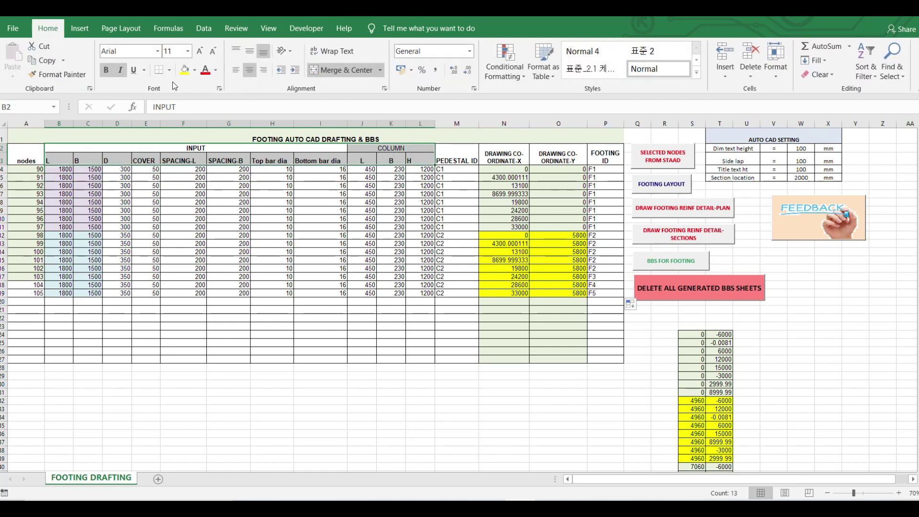
left_click(196, 71)
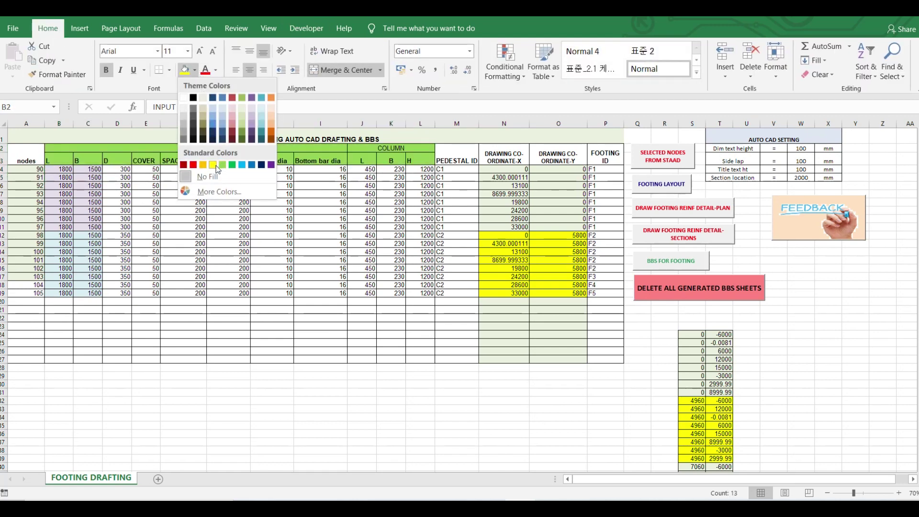
left_click(214, 168)
Step: Fill the PEDESTAL ID and FOOTING ID header cells with the same yellow
left_click(447, 159)
left_click(185, 70)
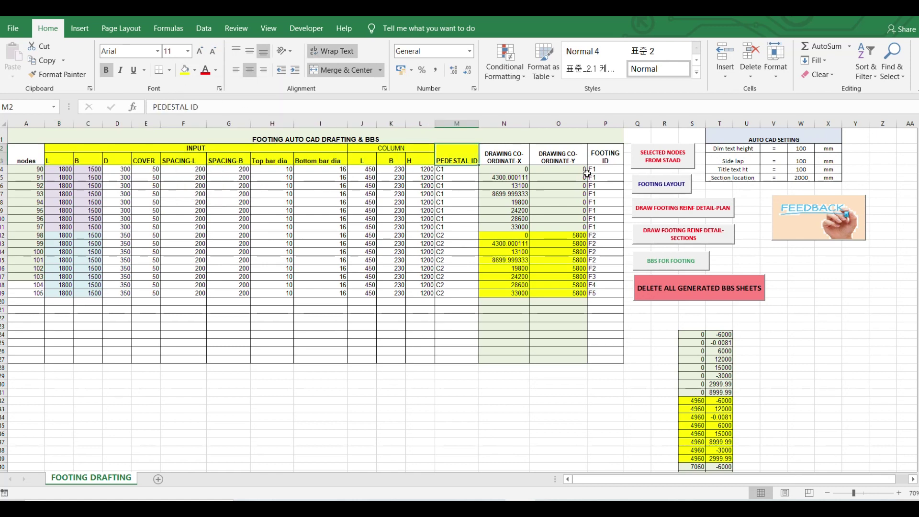
left_click(593, 153)
left_click(186, 71)
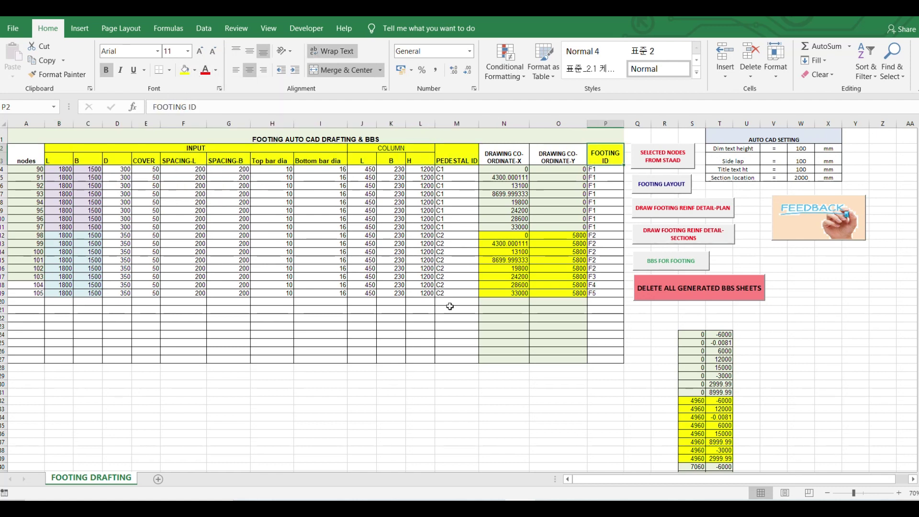
left_click(449, 306)
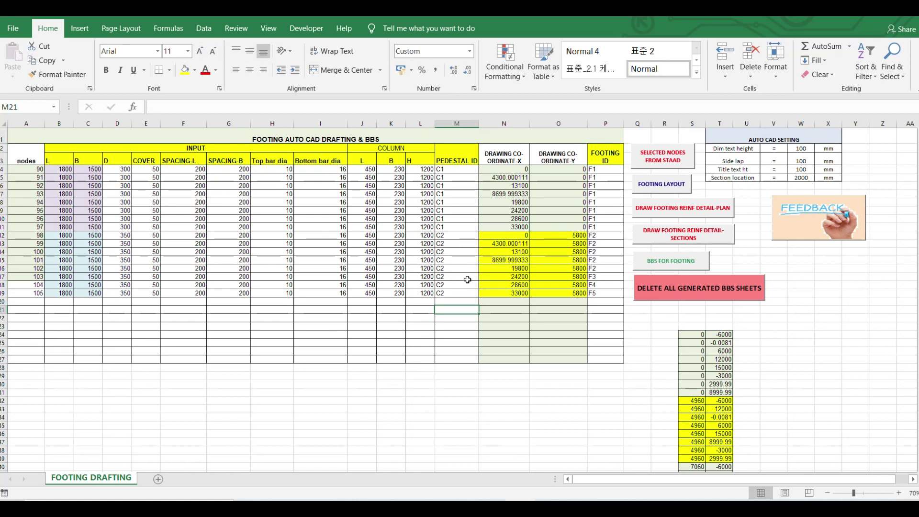
Step: Place the workbook as a smaller window over the AutoCAD drawing and run the footing layout macro
left_click(654, 190)
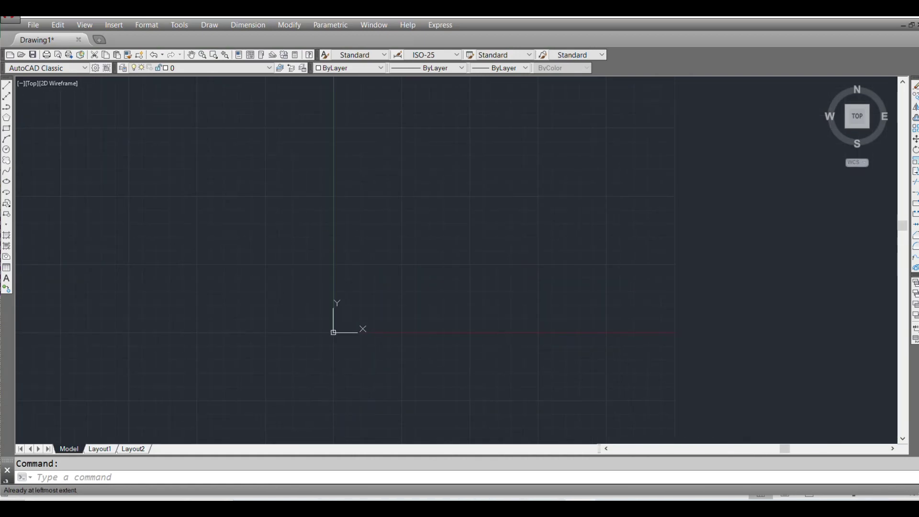
left_click(529, 508)
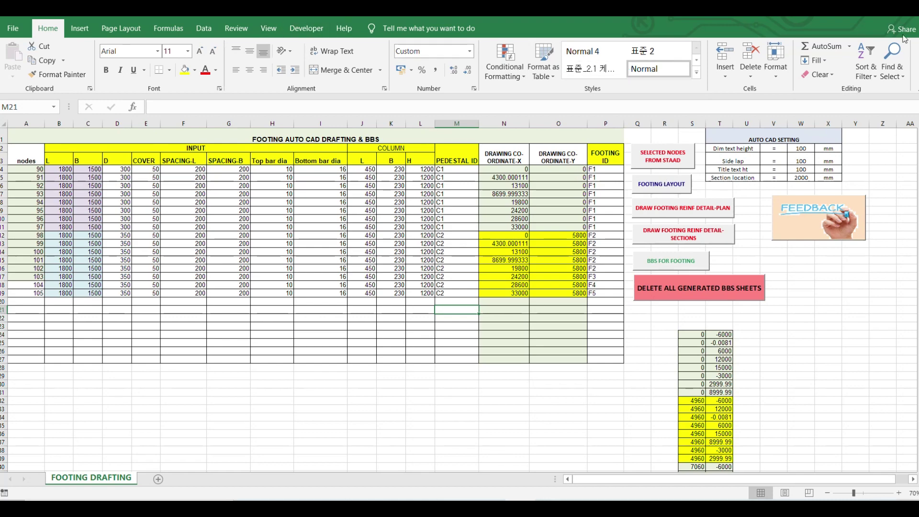
left_click(890, 7)
left_click_drag(504, 145, 565, 138)
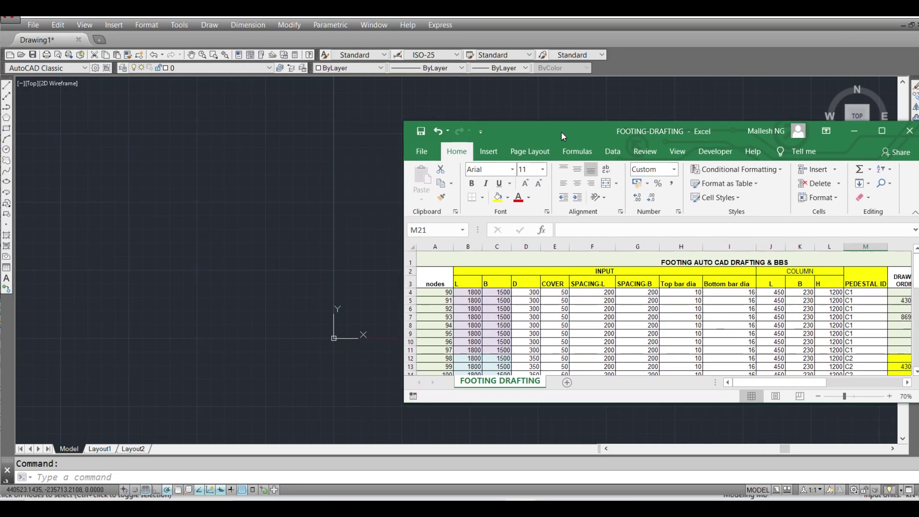
left_click_drag(525, 140, 308, 153)
left_click_drag(539, 393, 589, 393)
left_click(567, 321)
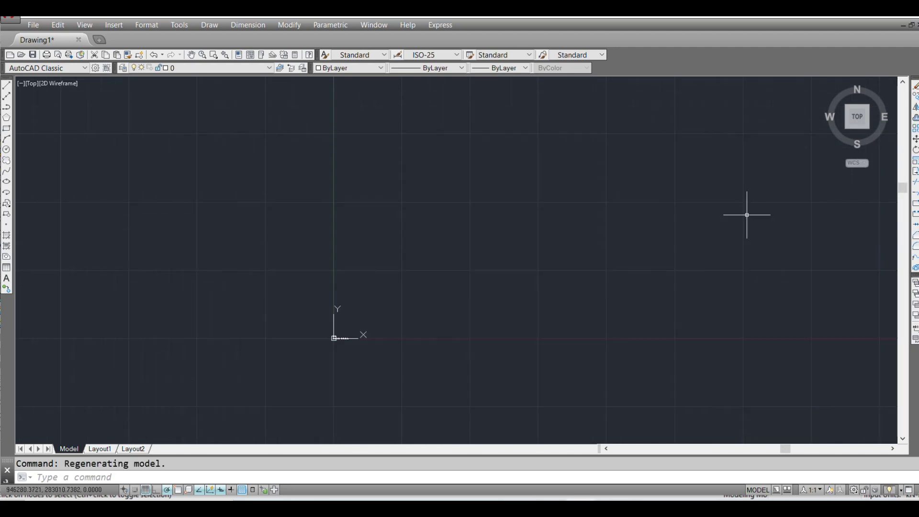
Step: Erase all generated footings from the AutoCAD drawing and run the footing layout macro again from the Excel workbook
scroll(487, 329, "down", 6)
middle_click_drag(502, 330, 193, 411)
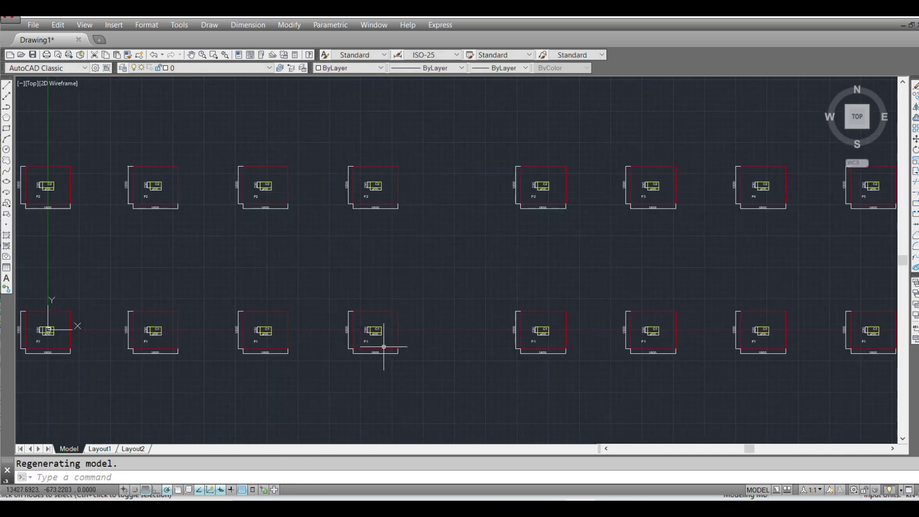
scroll(383, 349, "down", 3)
left_click(651, 394)
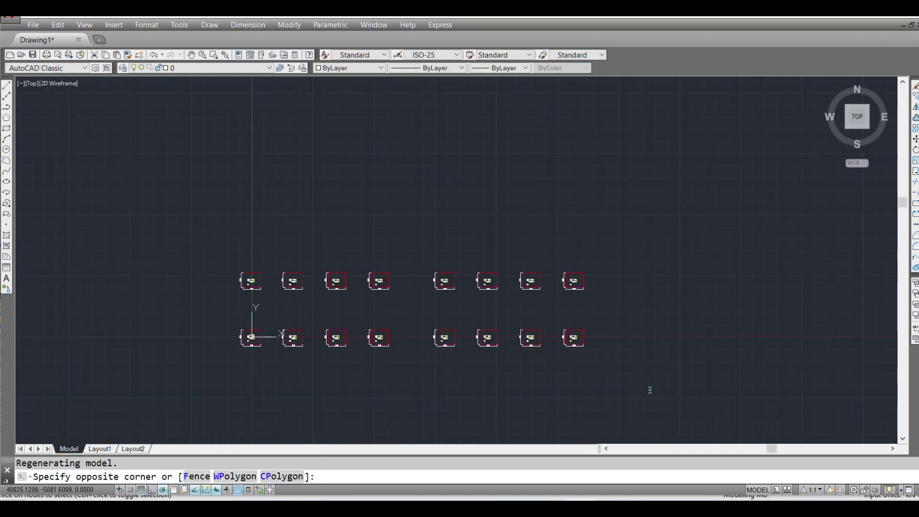
key("BackSpace")
key("Escape")
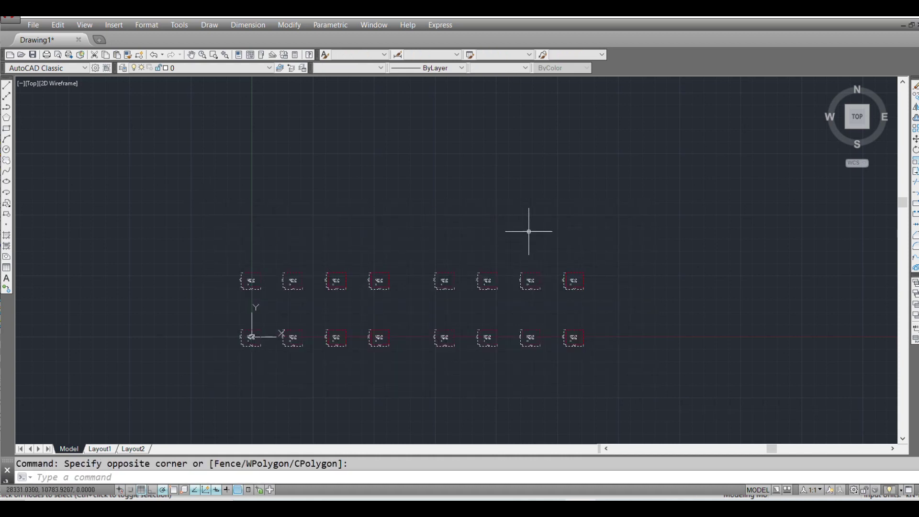
left_click(663, 391)
left_click(223, 201)
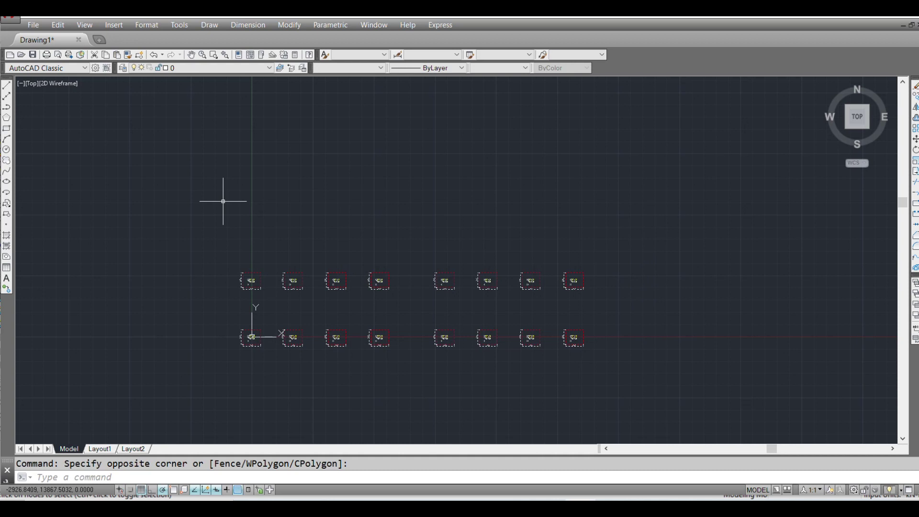
key("Delete")
key("alt+Tab")
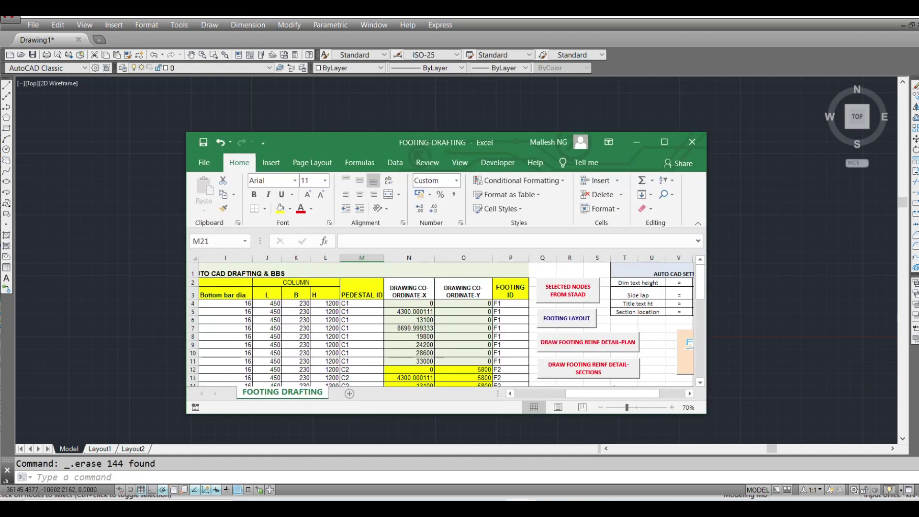
left_click(567, 318)
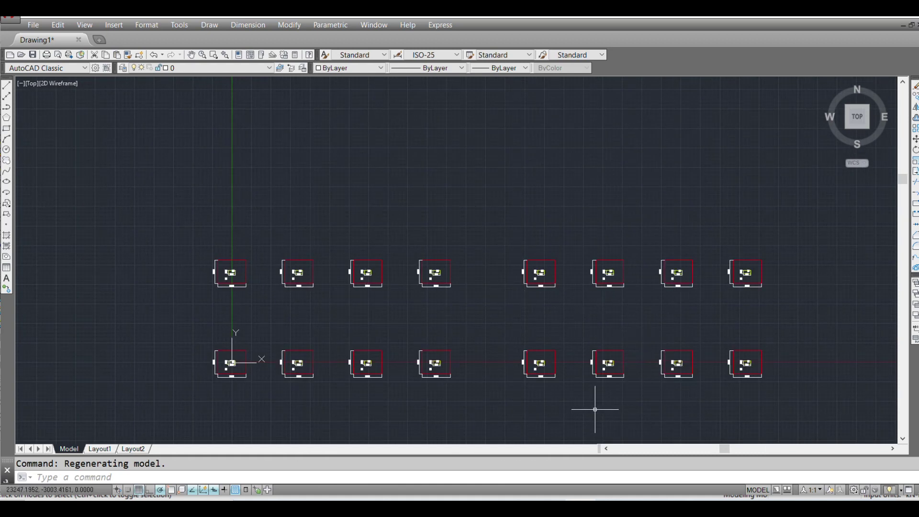
Step: Examine the dimensions and ID labels of the footing and pedestal at the drawing origin
middle_click_drag(597, 409, 694, 349)
scroll(327, 309, "up", 10)
scroll(327, 309, "down", 2)
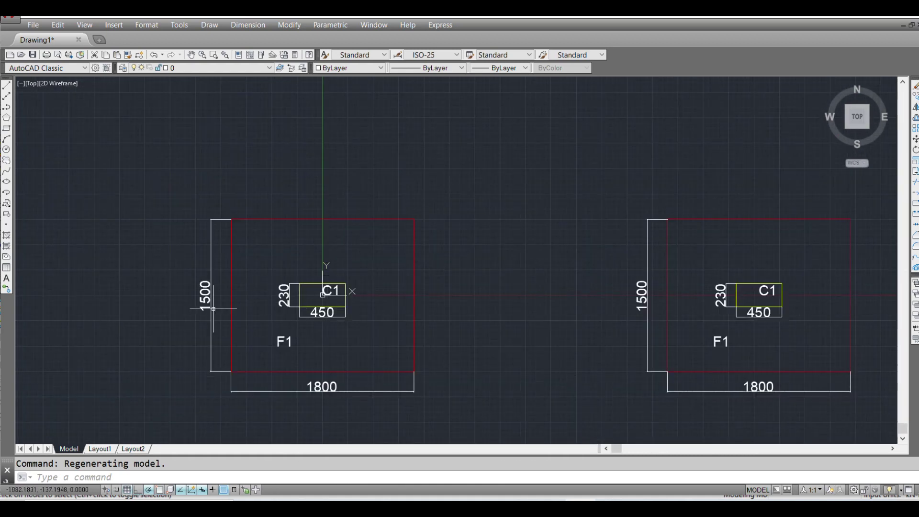
scroll(343, 385, "down", 5)
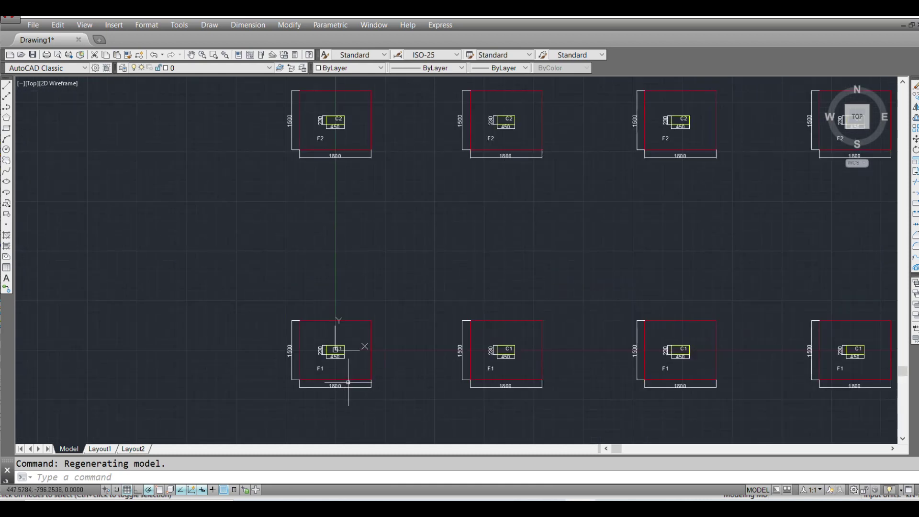
scroll(341, 349, "up", 6)
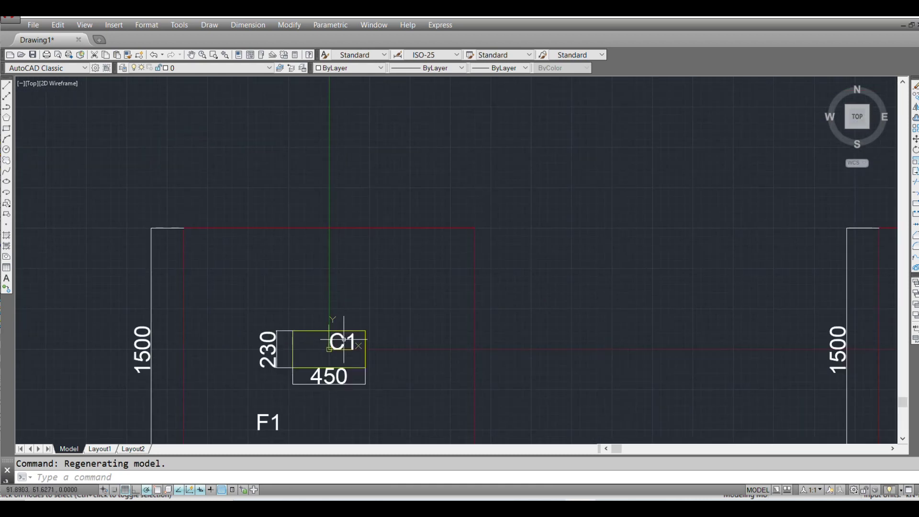
middle_click_drag(374, 341, 381, 258)
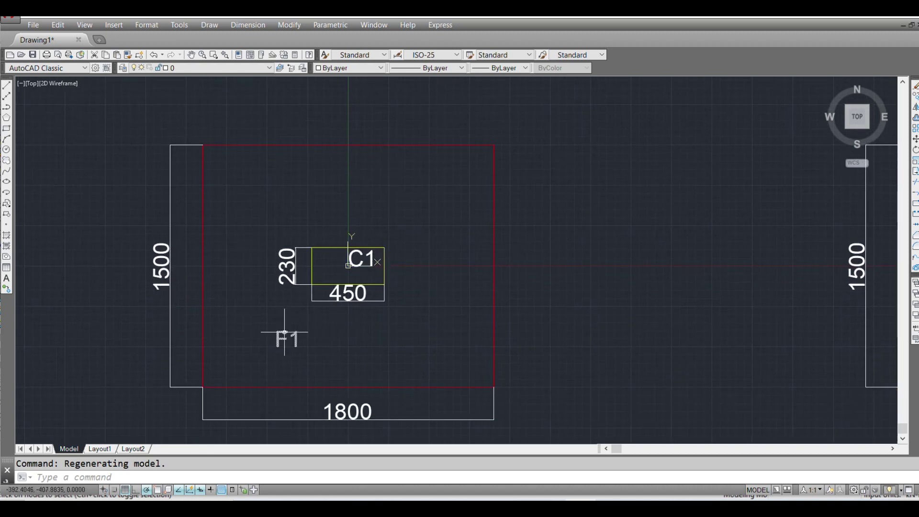
Step: Examine the footing and pedestal IDs and dimensions along the upper row of the layout
scroll(273, 335, "down", 5)
middle_click_drag(300, 318, 181, 343)
scroll(484, 200, "up", 6)
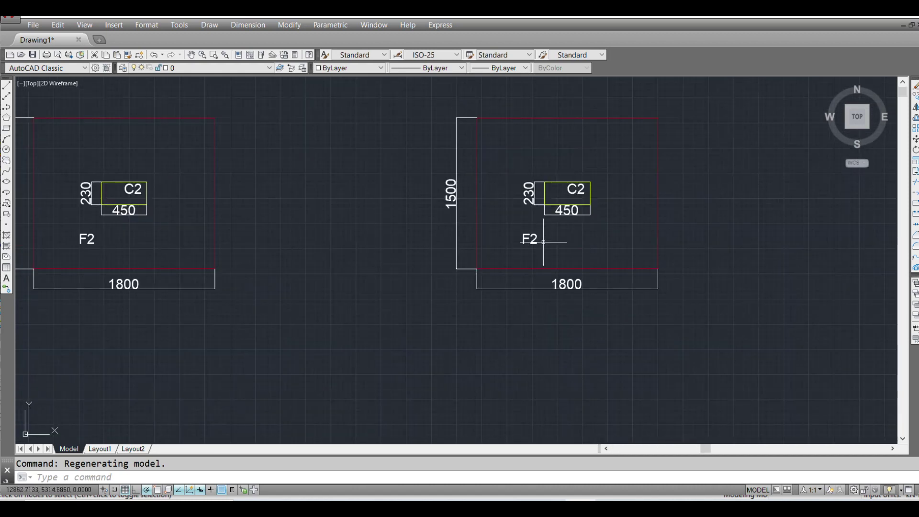
scroll(538, 224, "down", 2)
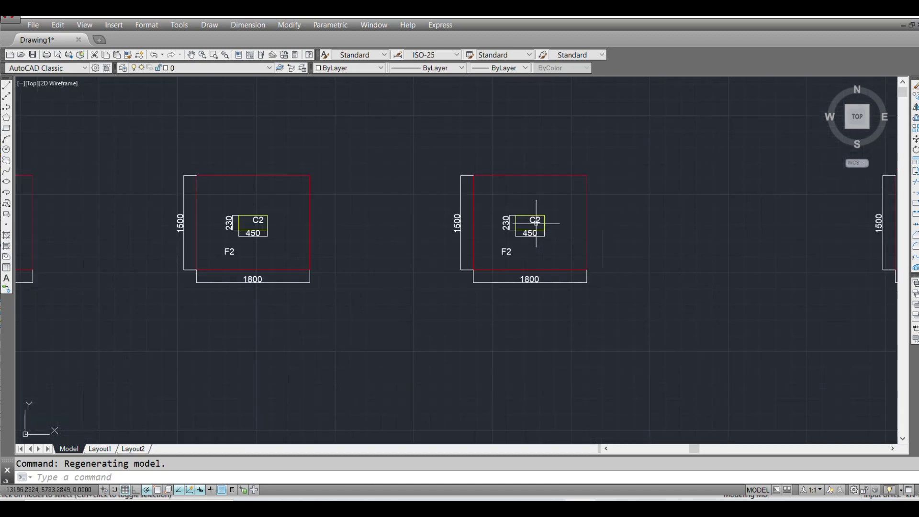
scroll(537, 225, "down", 4)
scroll(539, 244, "up", 4)
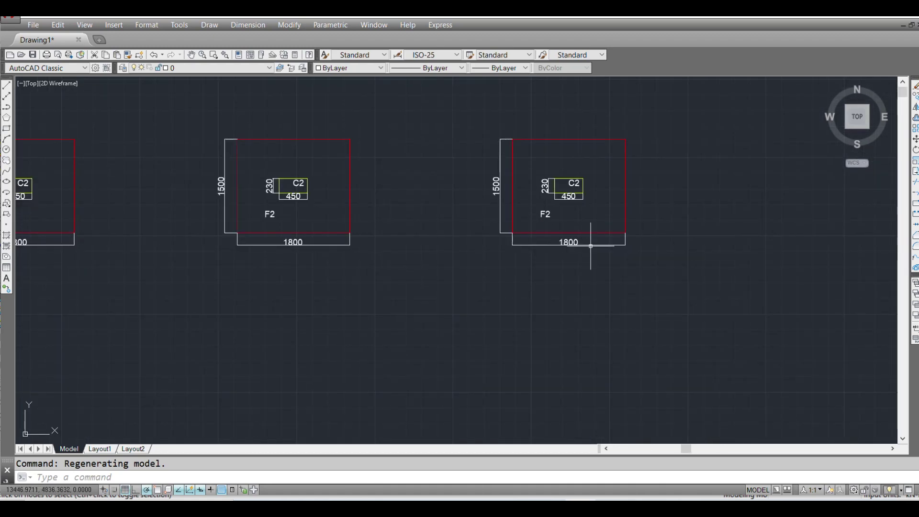
middle_click_drag(591, 240, 386, 231)
scroll(446, 262, "down", 4)
middle_click_drag(615, 263, 528, 262)
scroll(528, 261, "up", 2)
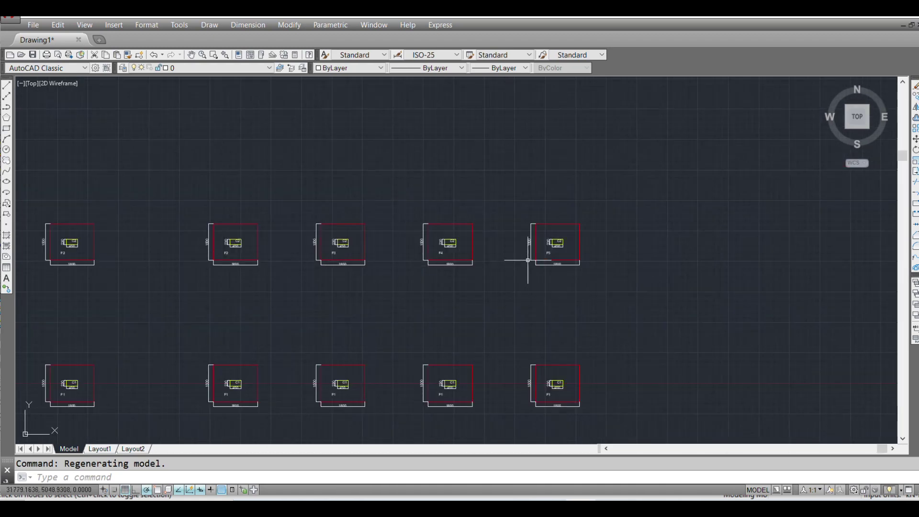
Step: Erase the entire regenerated footing layout from the drawing
scroll(528, 261, "down", 4)
left_click_drag(337, 208, 582, 302)
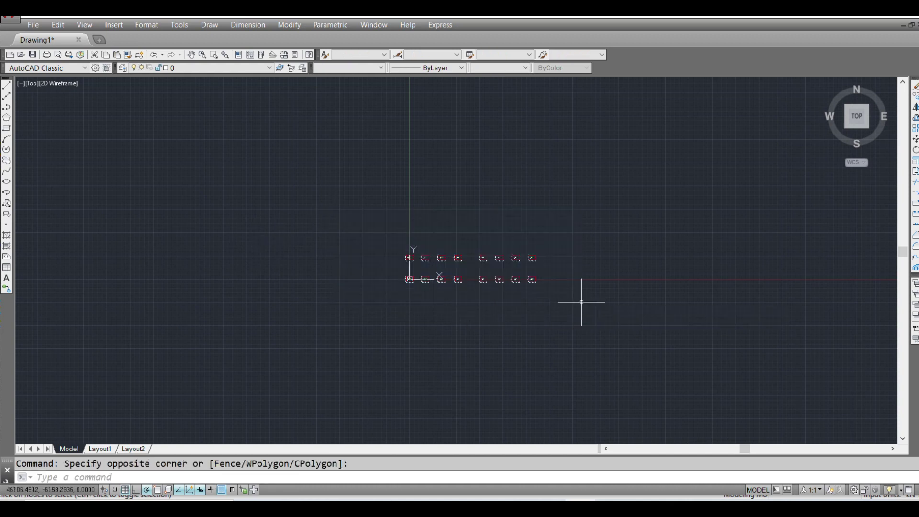
key("Delete")
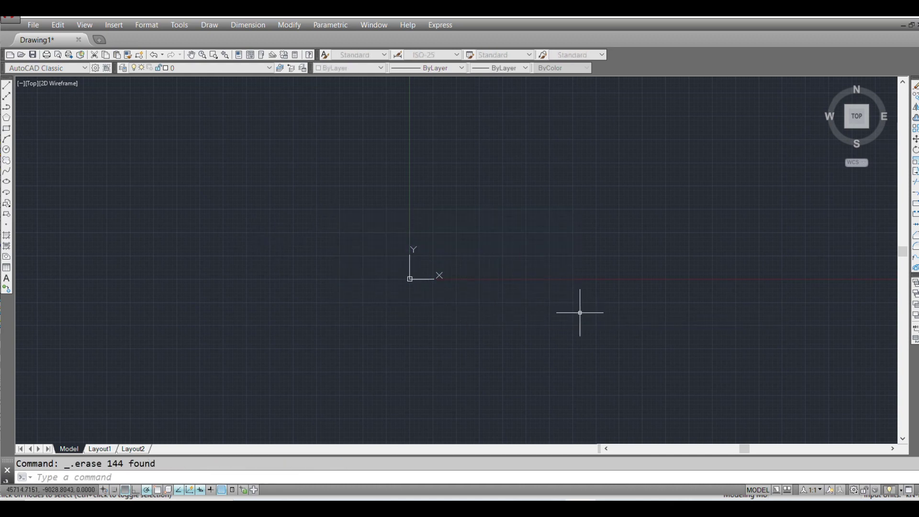
Step: Switch to the Excel workbook, maximize it, and bring the footing input columns into view
left_click(521, 508)
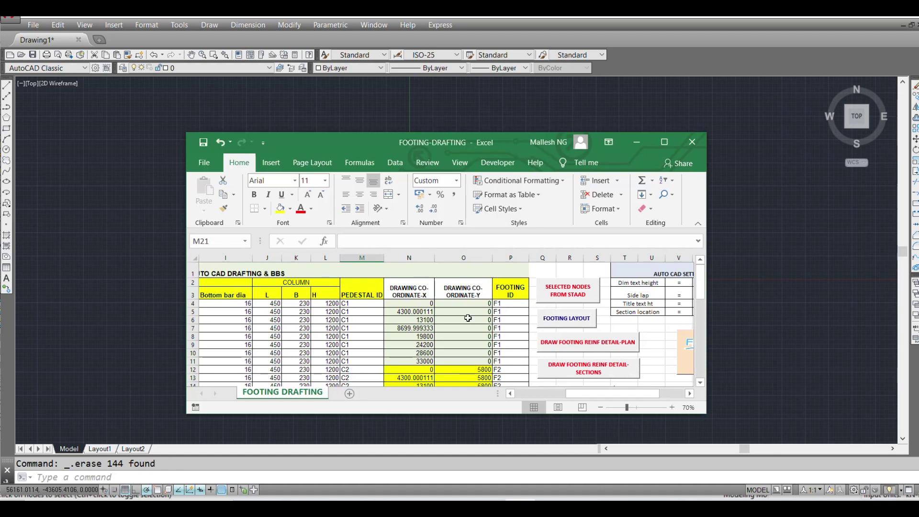
left_click(660, 144)
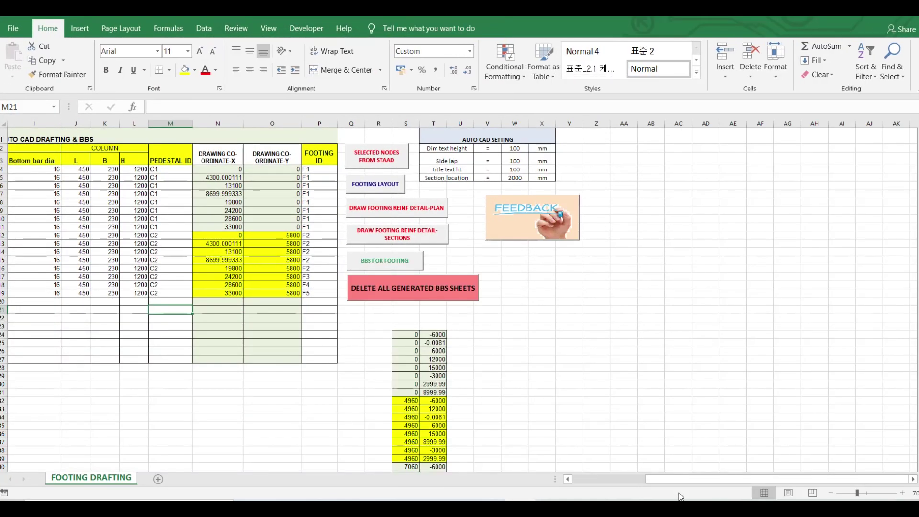
left_click_drag(673, 480, 585, 485)
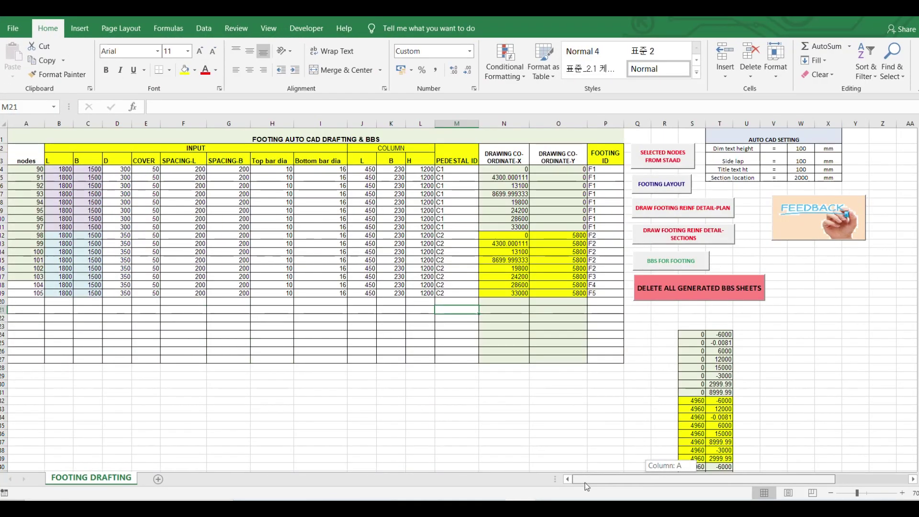
left_click(336, 202)
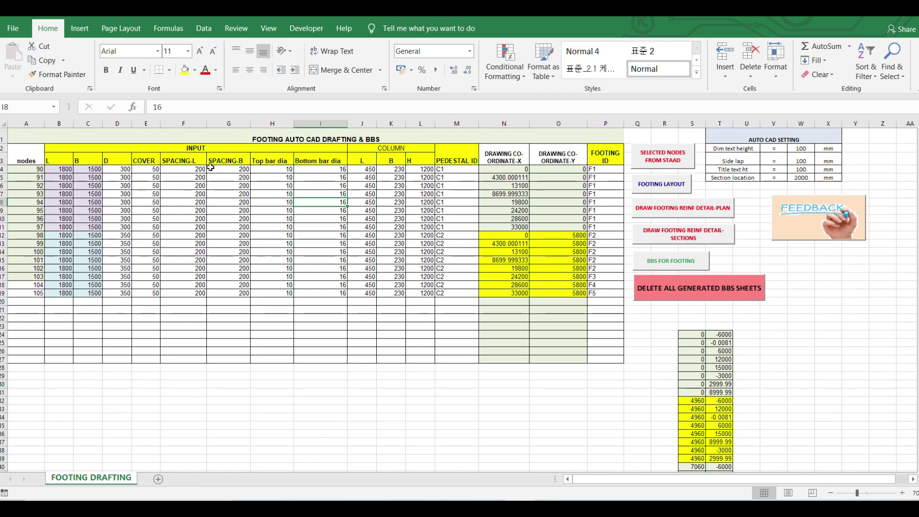
Step: Set the footing length L and breadth B of node 98 to 2000 each
left_click(60, 236)
type("2")
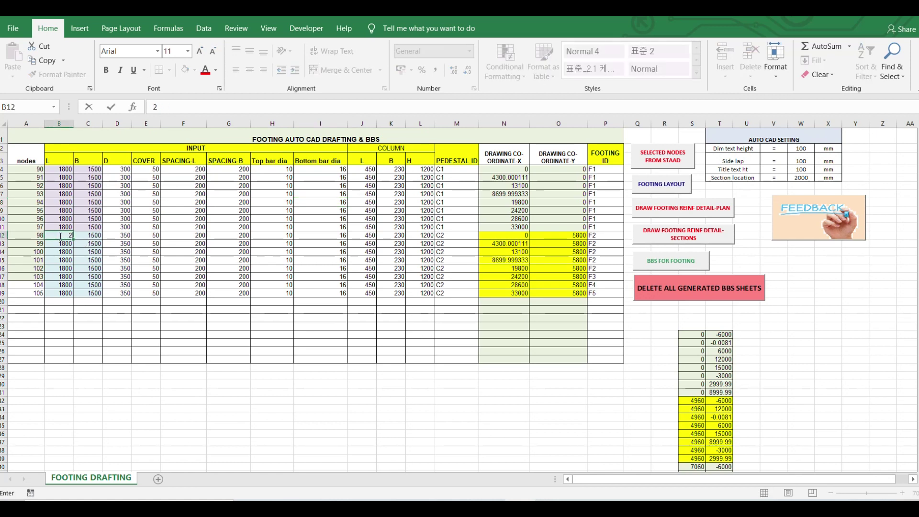
type("00")
key("Return")
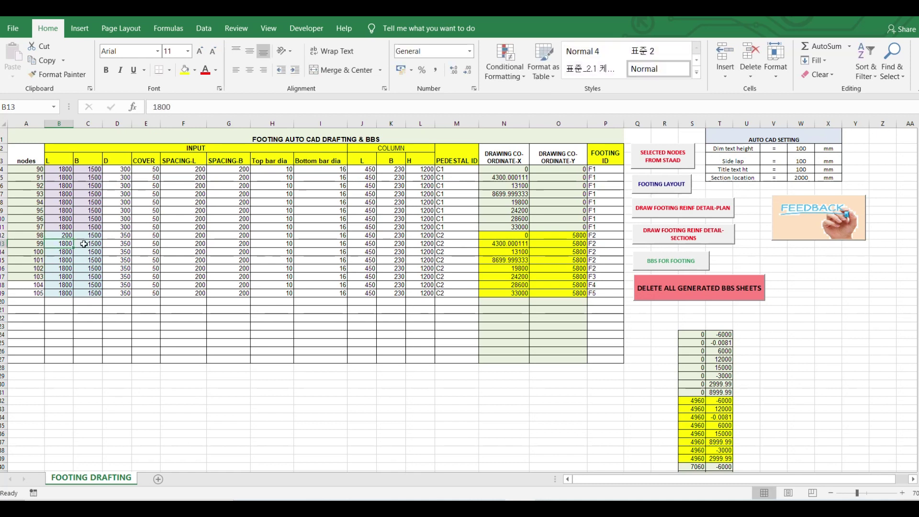
left_click(56, 234)
type("2000")
key("Return")
left_click(87, 236)
type("2")
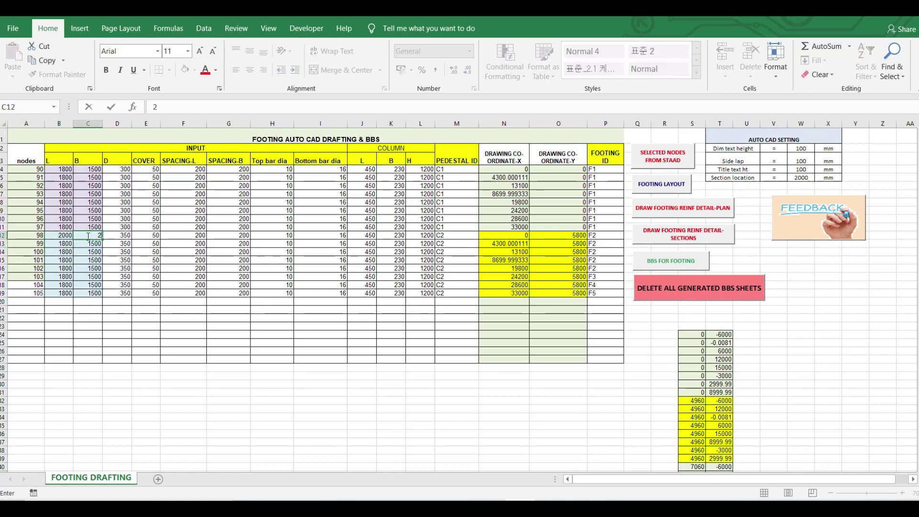
key("Return")
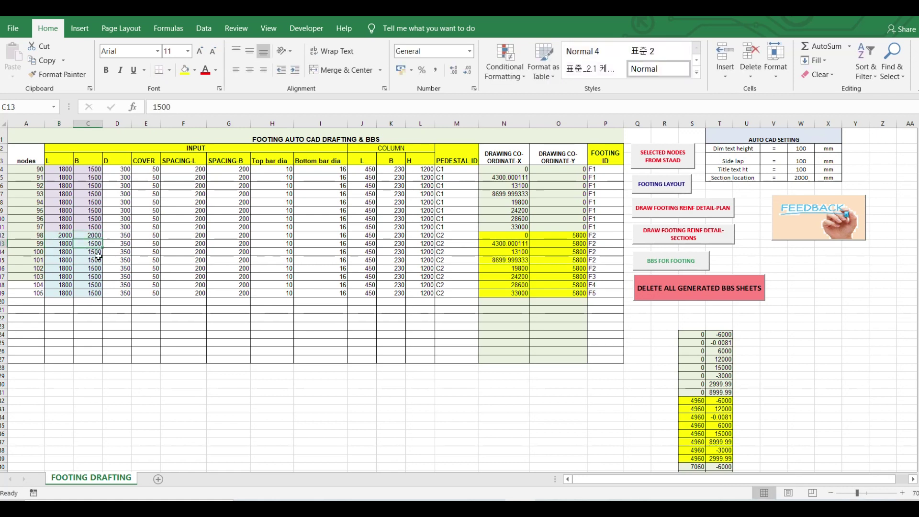
Step: Copy node 98's footing L and B values to nodes 102, 105 and 92
left_click_drag(56, 235, 88, 238)
key("ctrl+c")
left_click(61, 269)
key("ctrl+v")
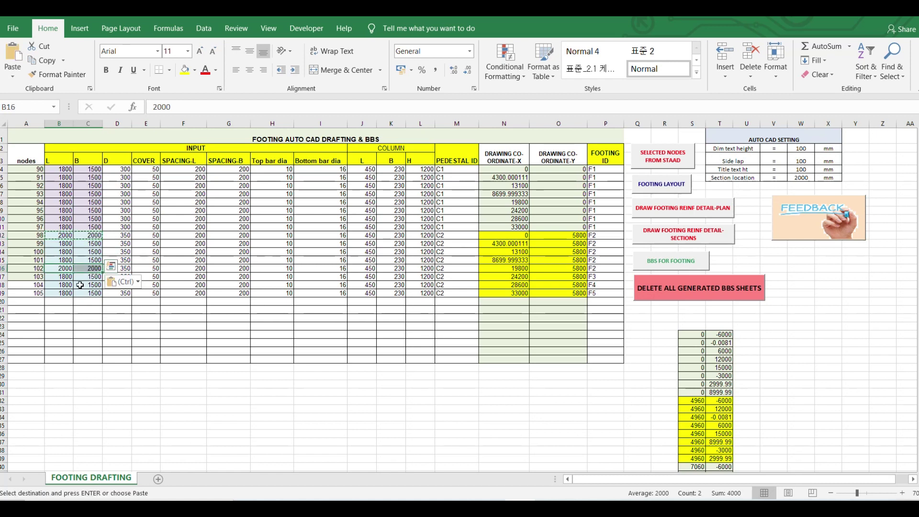
left_click(57, 293)
key("ctrl+v")
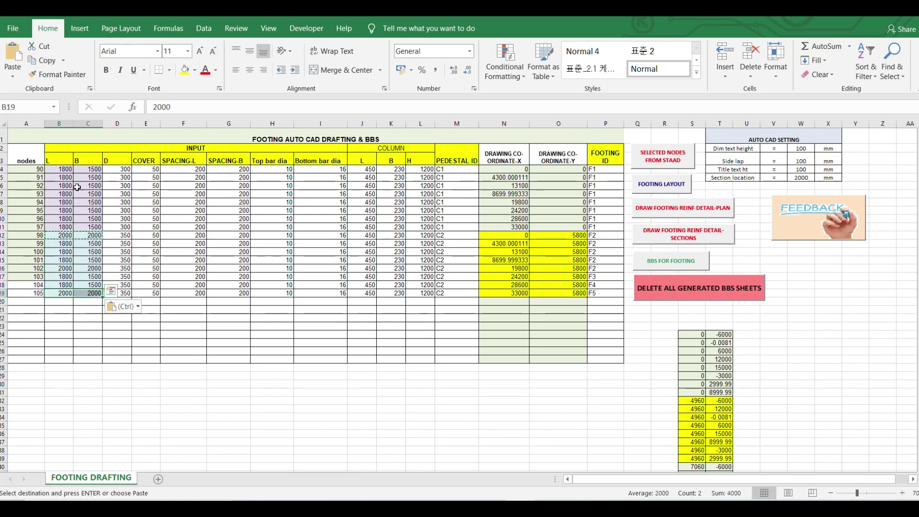
left_click(61, 186)
key("ctrl+v")
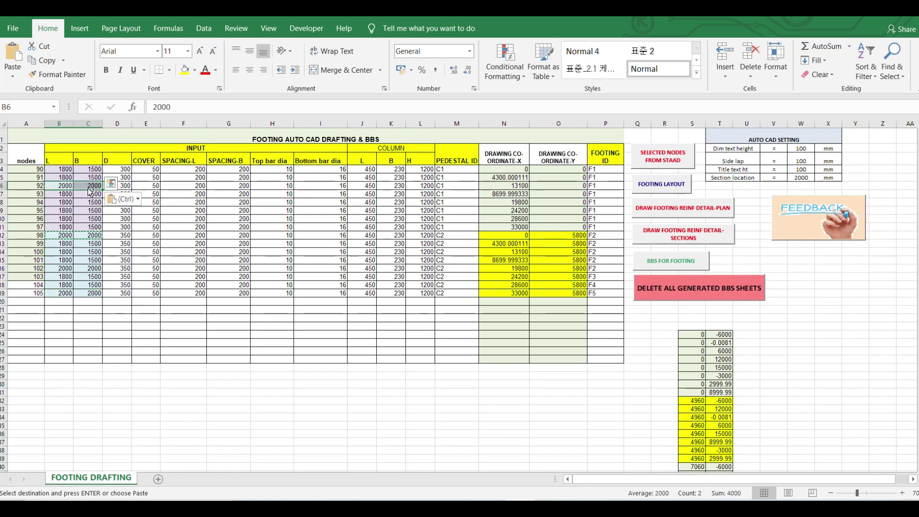
Step: Copy the footing ID F2 from node 98 and select the footing ID cell of node 91
left_click(3, 185)
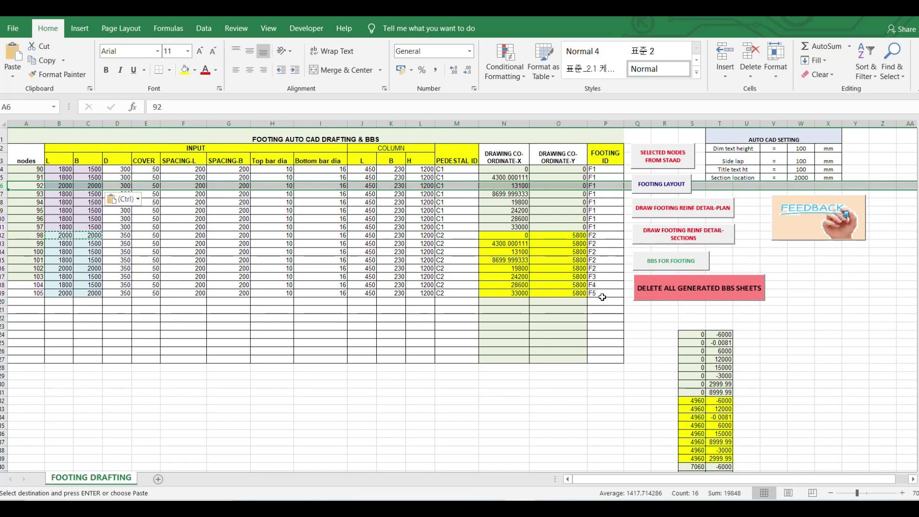
left_click(601, 237)
key("ctrl+c")
left_click(605, 177)
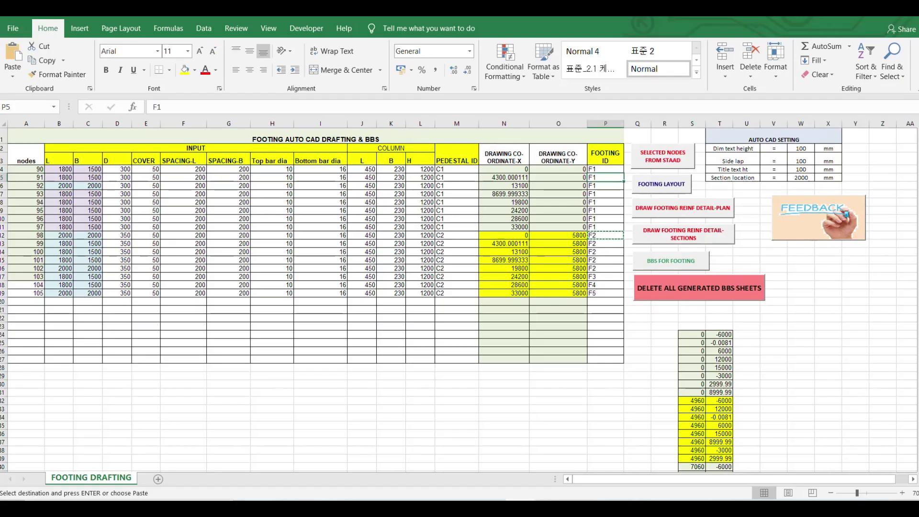
Step: Restore the workbook to a smaller window over the AutoCAD drawing
left_click(888, 14)
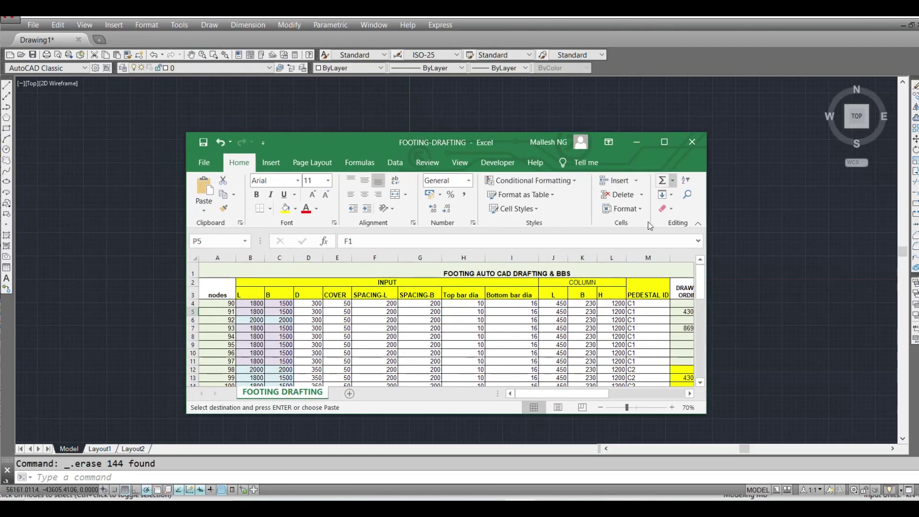
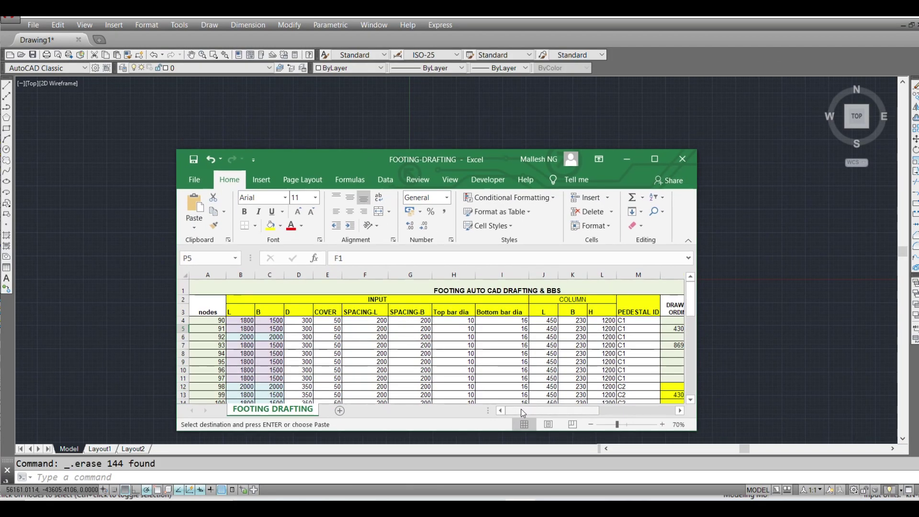
Step: Generate the footing layout in AutoCAD from the footing table
left_click(427, 341)
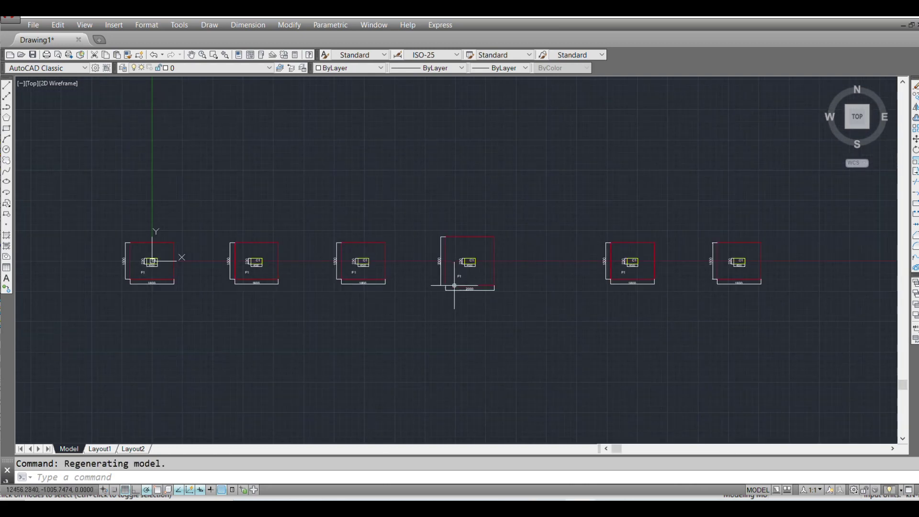
scroll(468, 309, "down", 4)
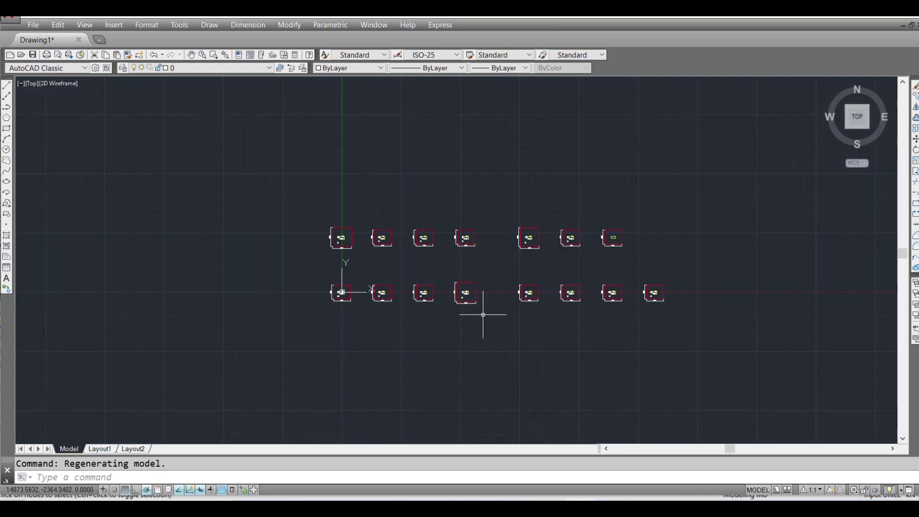
scroll(484, 314, "up", 2)
scroll(456, 325, "up", 5)
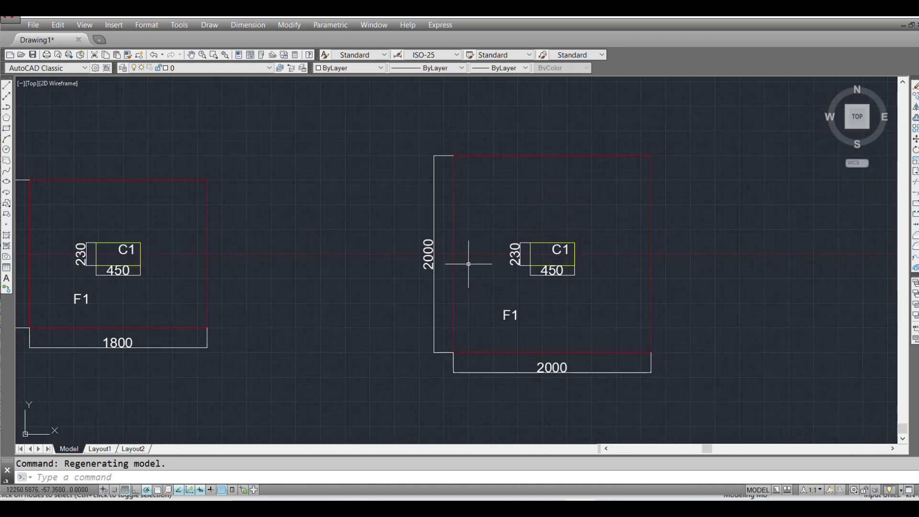
Step: Examine the sizes, column marks and footing IDs in both rows of the generated footing layout
scroll(484, 299, "down", 5)
scroll(483, 295, "up", 2)
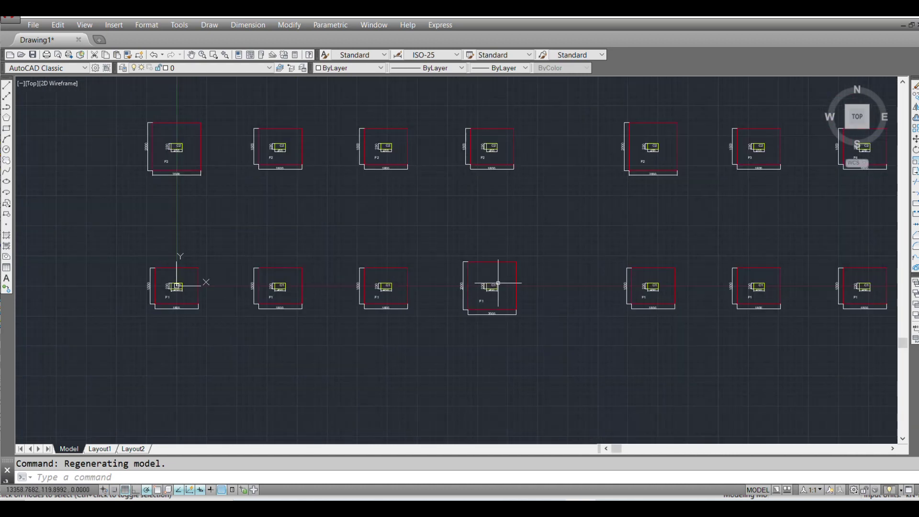
scroll(530, 238, "down", 2)
scroll(365, 232, "up", 3)
scroll(338, 271, "down", 3)
scroll(366, 273, "up", 4)
scroll(394, 255, "down", 1)
scroll(393, 254, "down", 3)
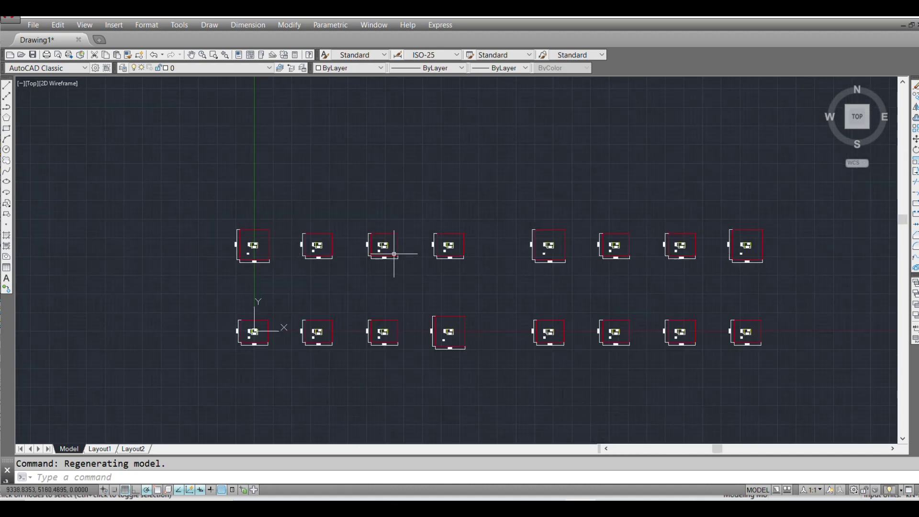
middle_click_drag(499, 293, 381, 312)
scroll(498, 307, "up", 3)
scroll(499, 307, "down", 3)
middle_click_drag(499, 307, 506, 296)
scroll(505, 292, "down", 3)
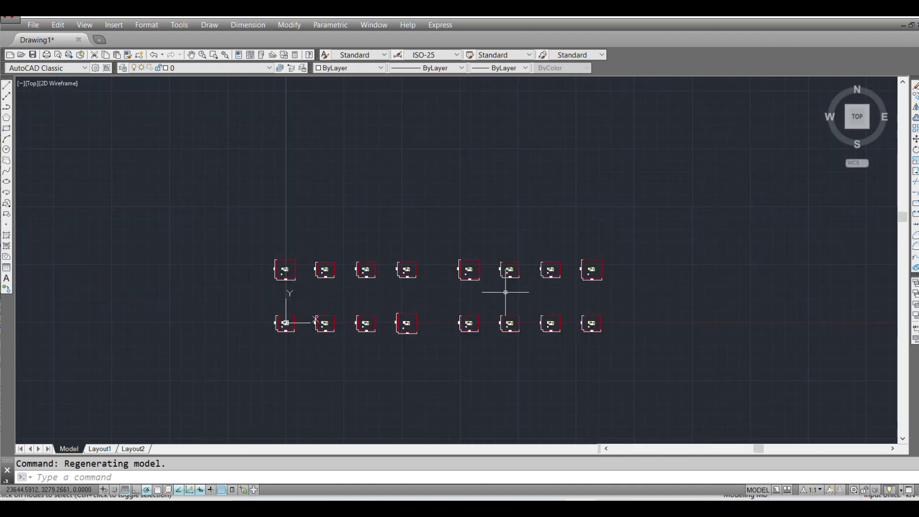
left_click(513, 308)
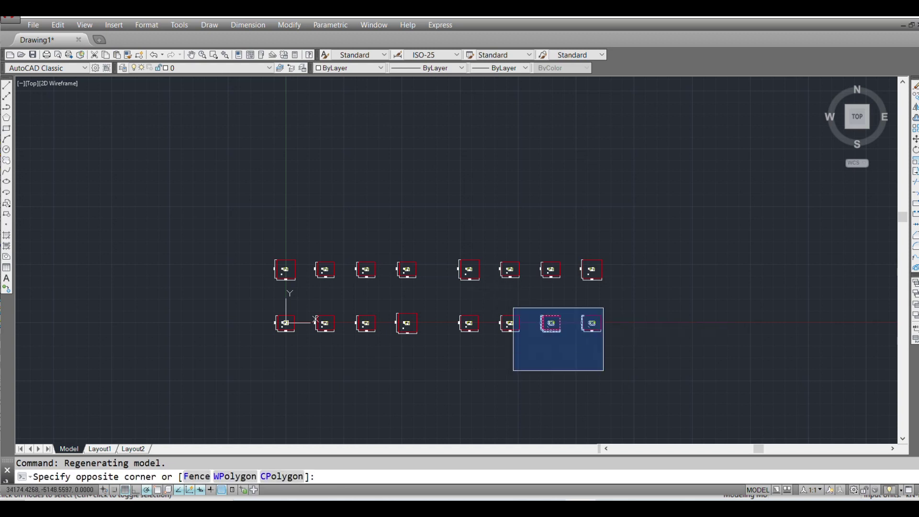
left_click(623, 419)
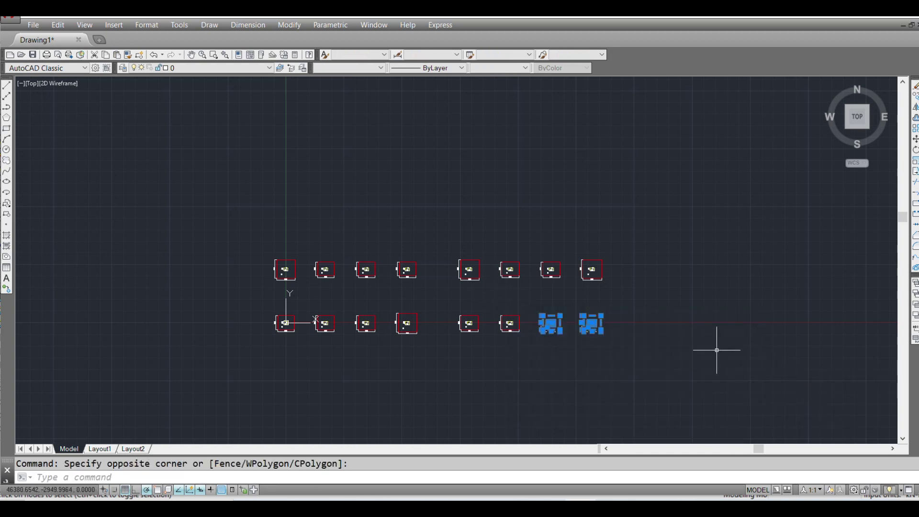
key("Escape")
Step: Switch to the Excel footing sheet, review the whole table and its drafting commands, and reposition the workbook window over the drawing
key("alt+Tab")
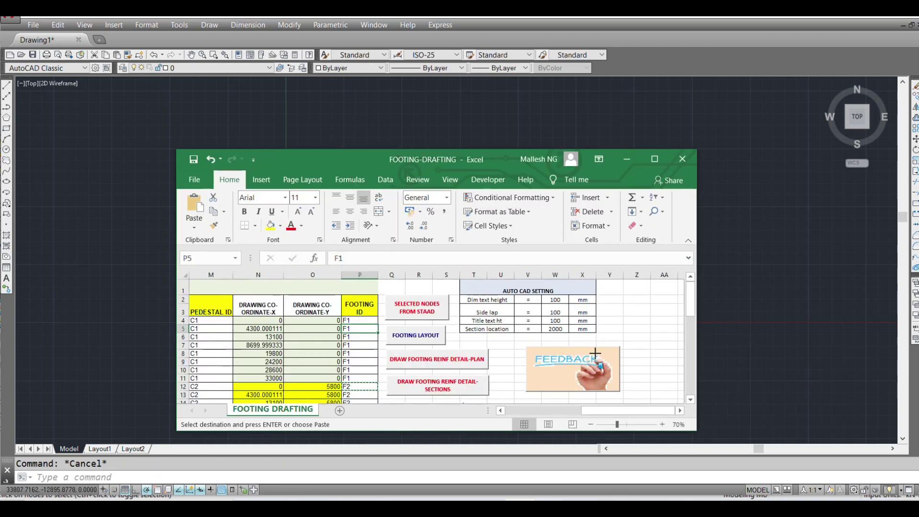
left_click(659, 161)
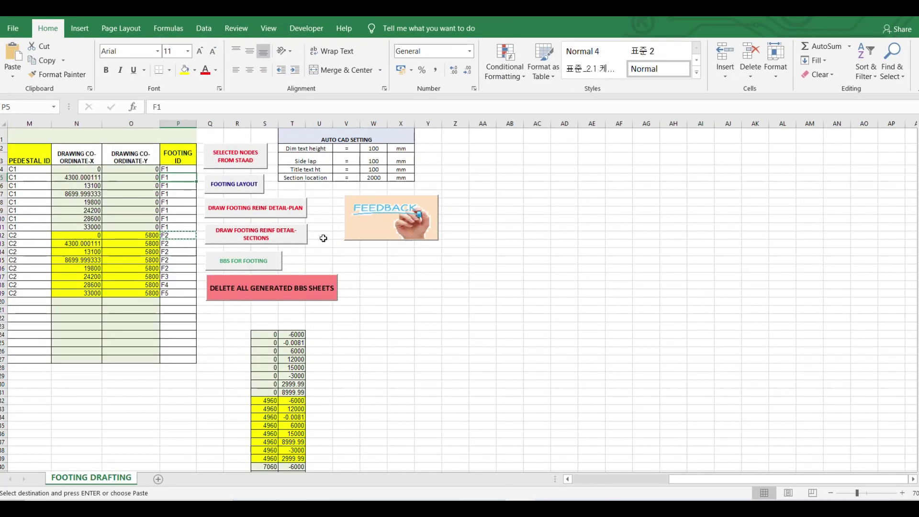
left_click(625, 481)
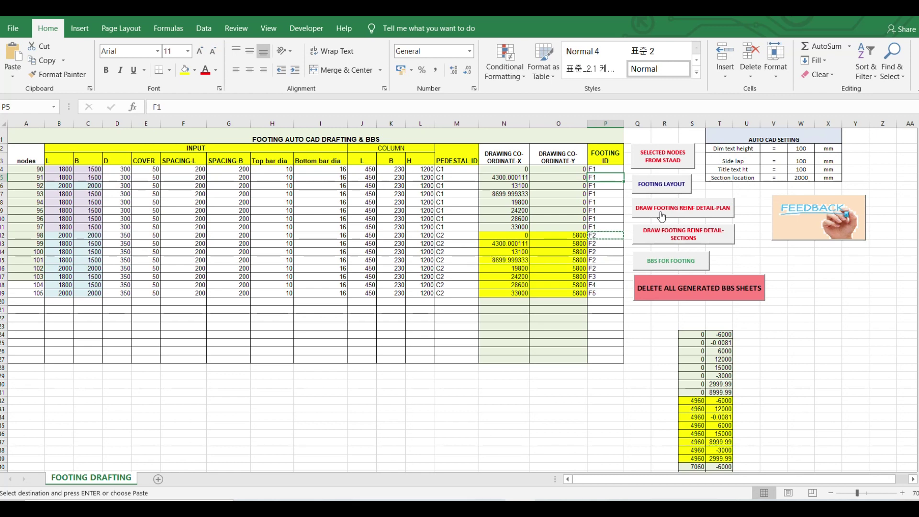
left_click(662, 216)
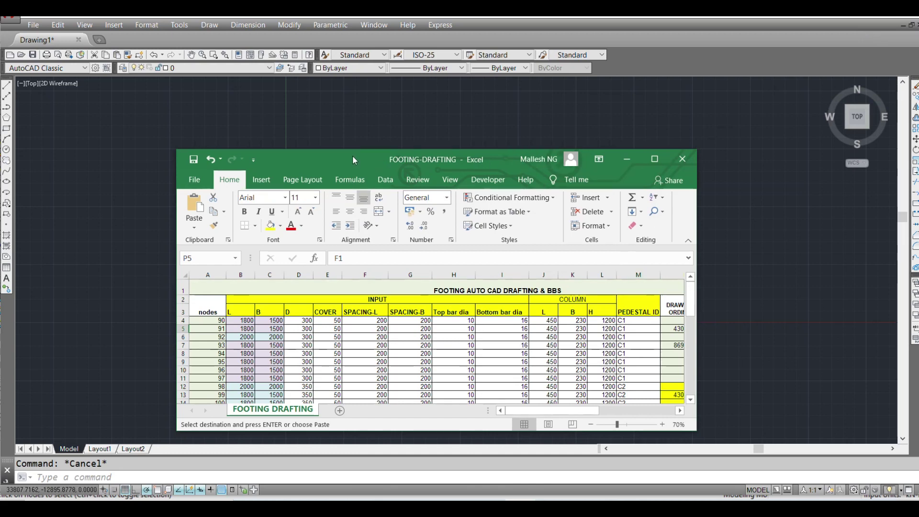
left_click_drag(353, 155, 285, 177)
left_click(691, 259)
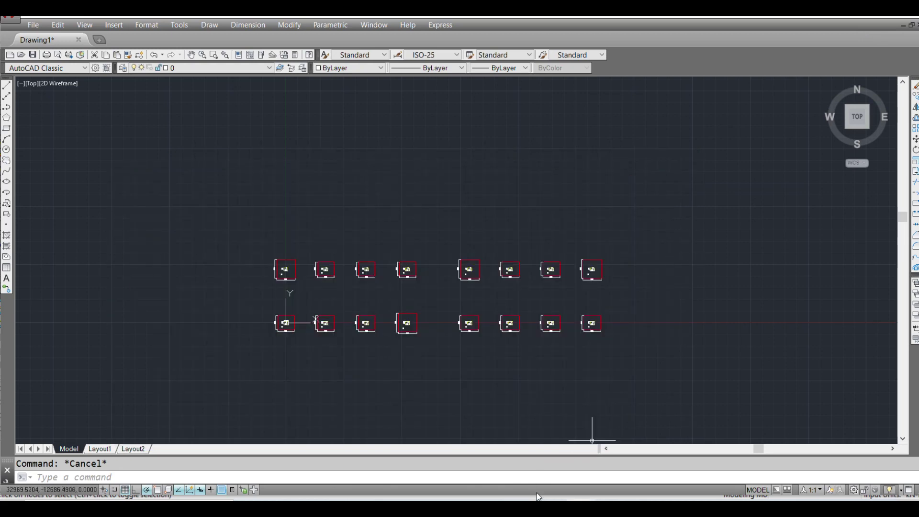
Step: Widen the Excel workbook window and draw the footing reinforcement detail plans in AutoCAD
left_click(522, 507)
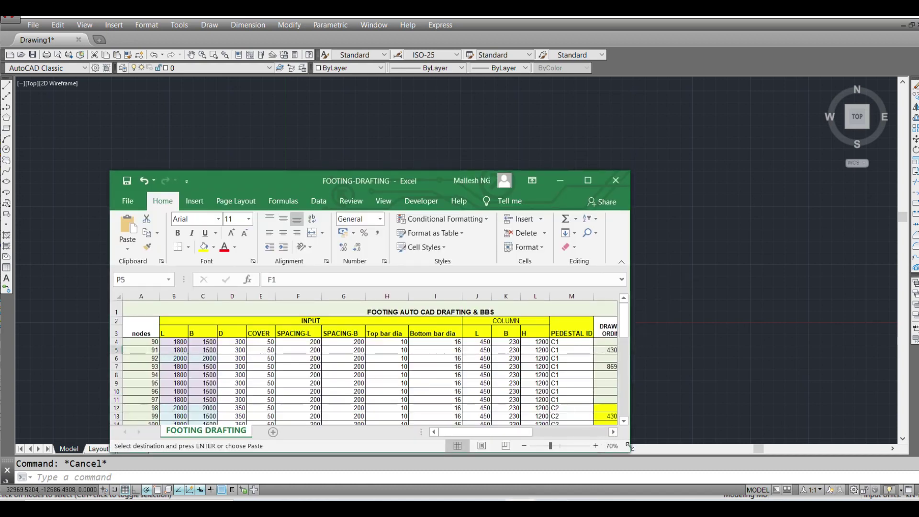
left_click_drag(630, 402, 805, 404)
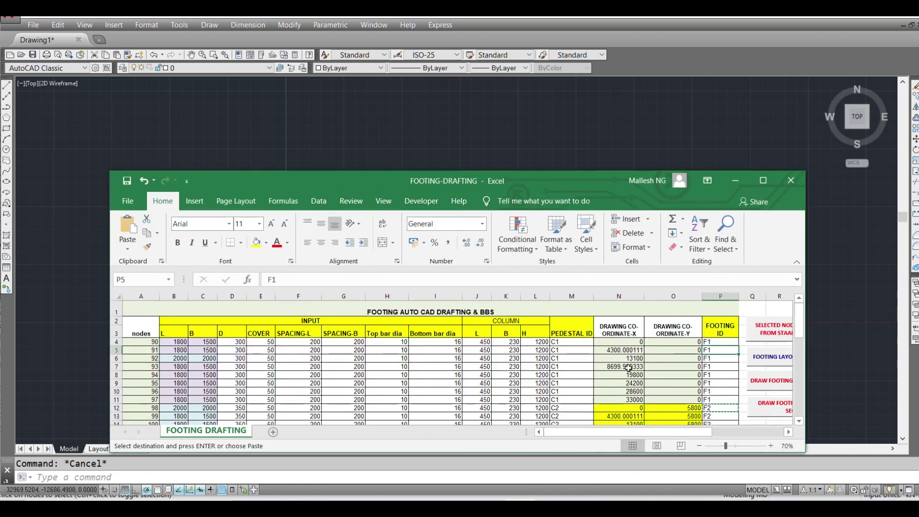
mouse_move(654, 435)
left_mouse_down()
mouse_move(714, 435)
mouse_move(705, 435)
left_mouse_up()
left_click(576, 384)
left_click(739, 184)
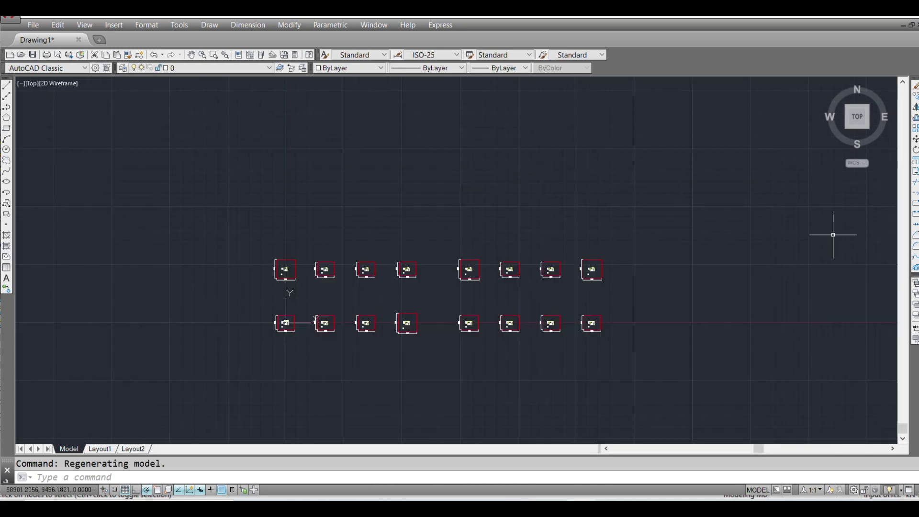
Step: Zoom to the drawing extents in AutoCAD and locate the row of F1 footing reinforcement plans
type("Z")
key("Return")
type("e")
key("Return")
scroll(389, 98, "up", 1)
mouse_move(412, 98)
middle_mouse_down()
mouse_move(417, 137)
mouse_move(388, 297)
middle_mouse_up()
scroll(400, 364, "up", 12)
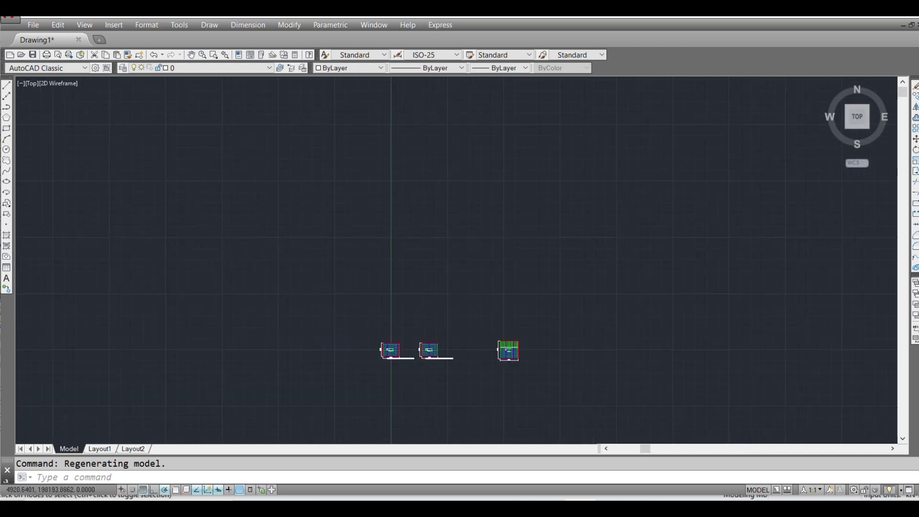
scroll(576, 341, "down", 3)
middle_click_drag(602, 351, 383, 390)
middle_click_drag(503, 349, 483, 312)
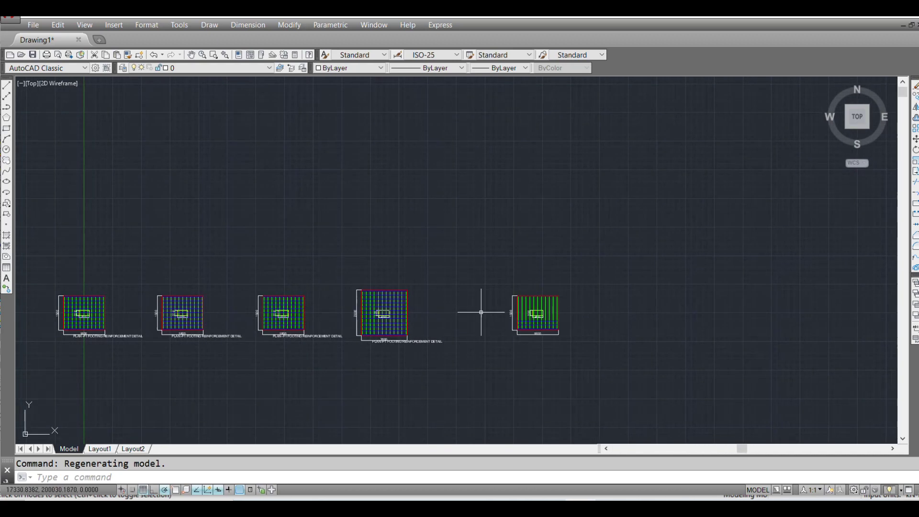
Step: Examine the dimensions, bar grids and titles of the F1 and F2 footing reinforcement plans
scroll(536, 315, "up", 6)
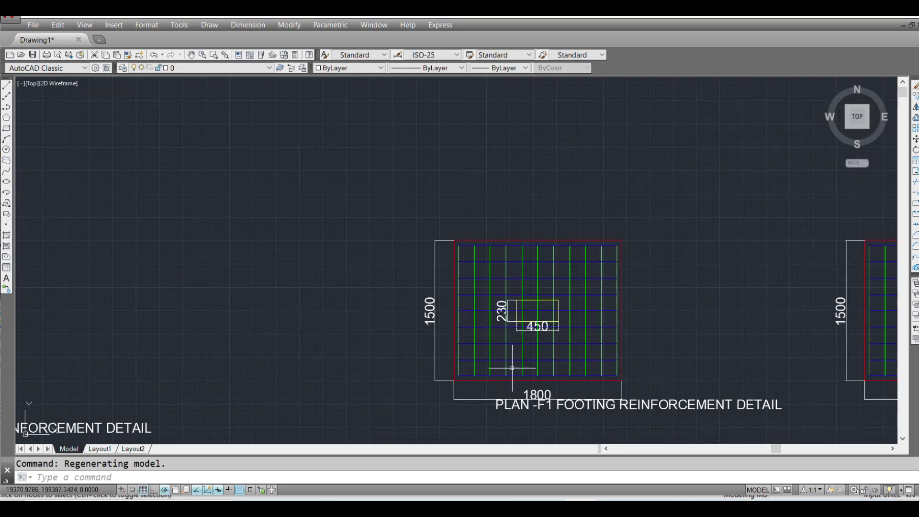
scroll(497, 314, "down", 3)
middle_click_drag(596, 318, 473, 318)
scroll(473, 318, "down", 3)
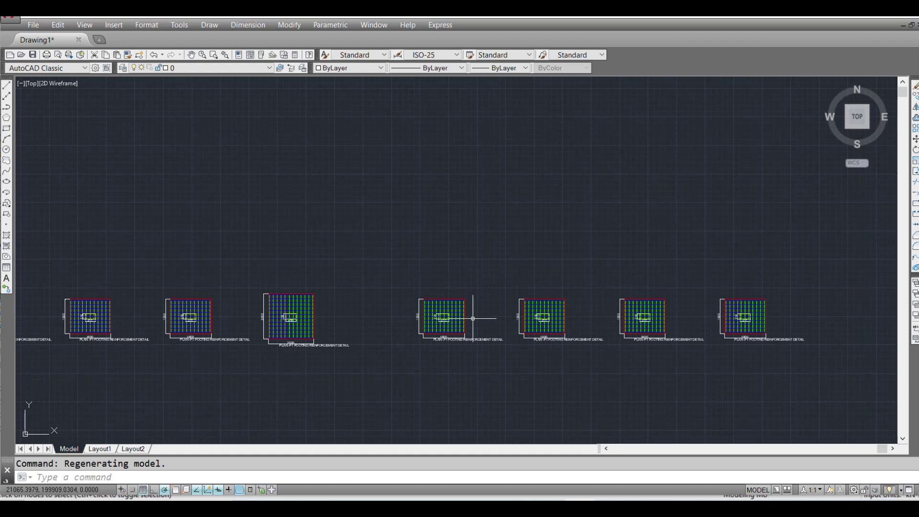
scroll(470, 318, "down", 2)
scroll(281, 306, "up", 8)
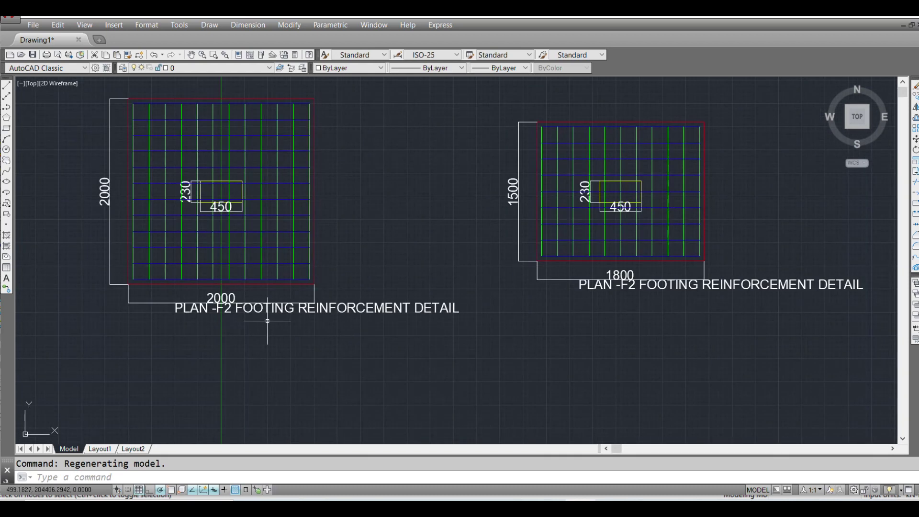
scroll(268, 321, "down", 4)
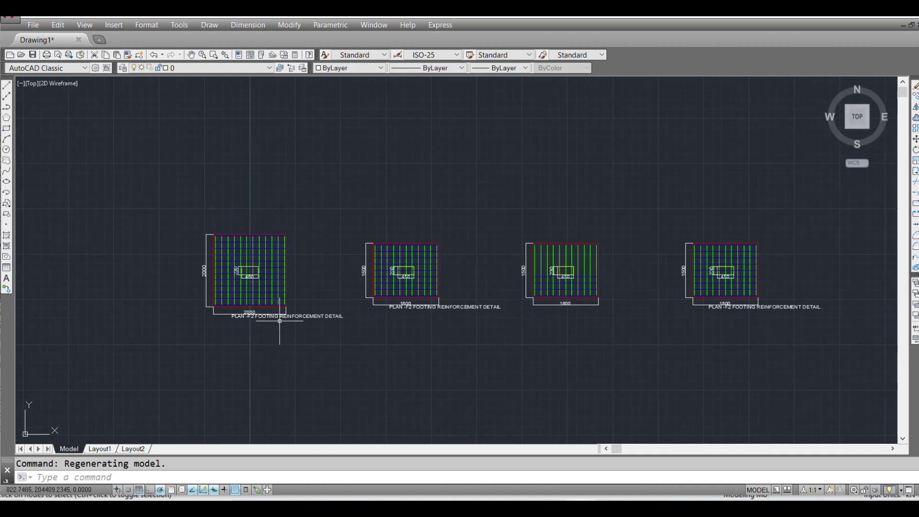
middle_click_drag(540, 343, 293, 335)
scroll(293, 336, "down", 3)
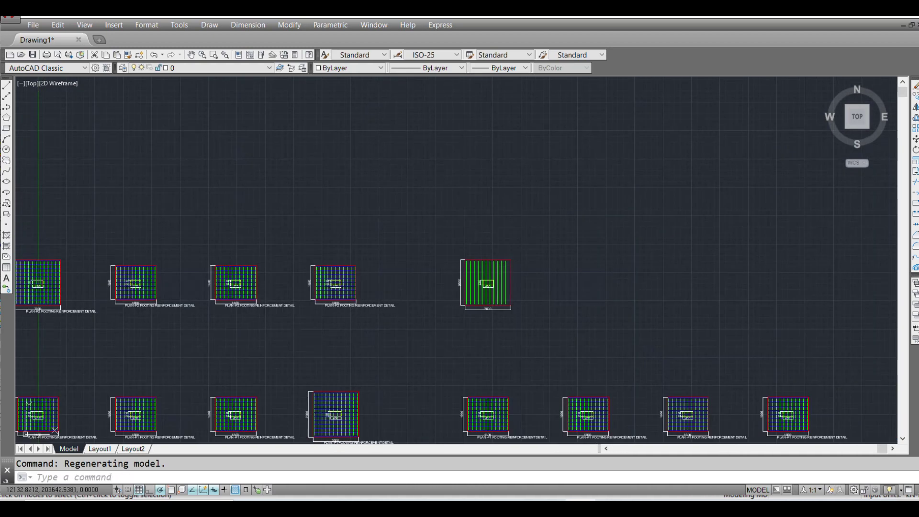
scroll(313, 328, "down", 2)
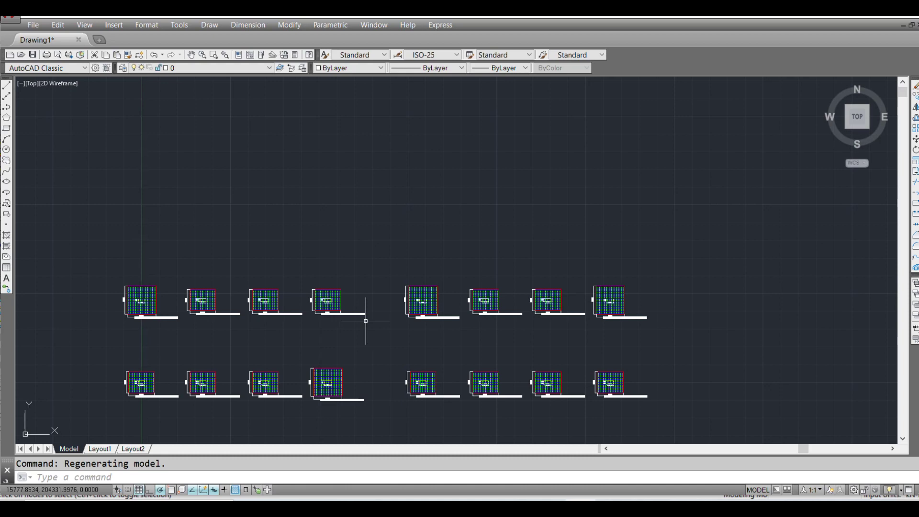
Step: Return to the Excel footing workbook and draw the footing reinforcement detail sections in AutoCAD
mouse_move(520, 509)
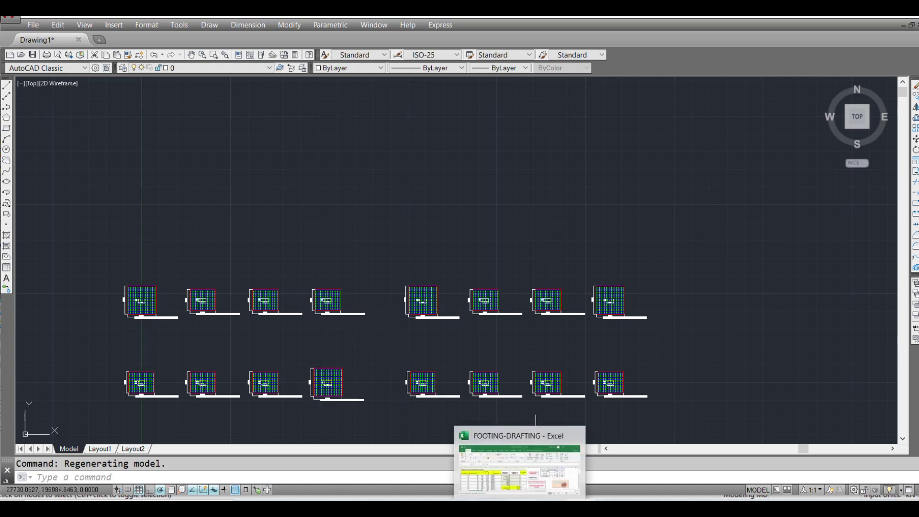
left_click(520, 467)
left_click(762, 180)
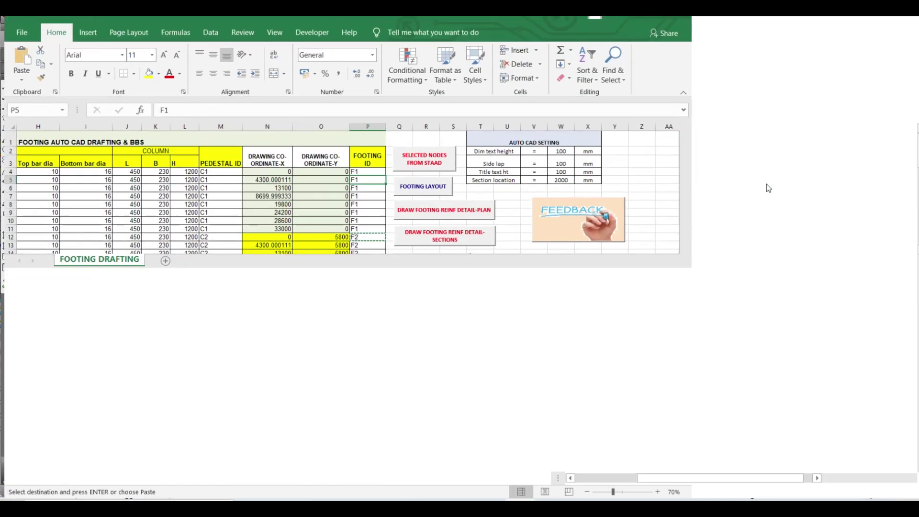
scroll(658, 468, "left", 2)
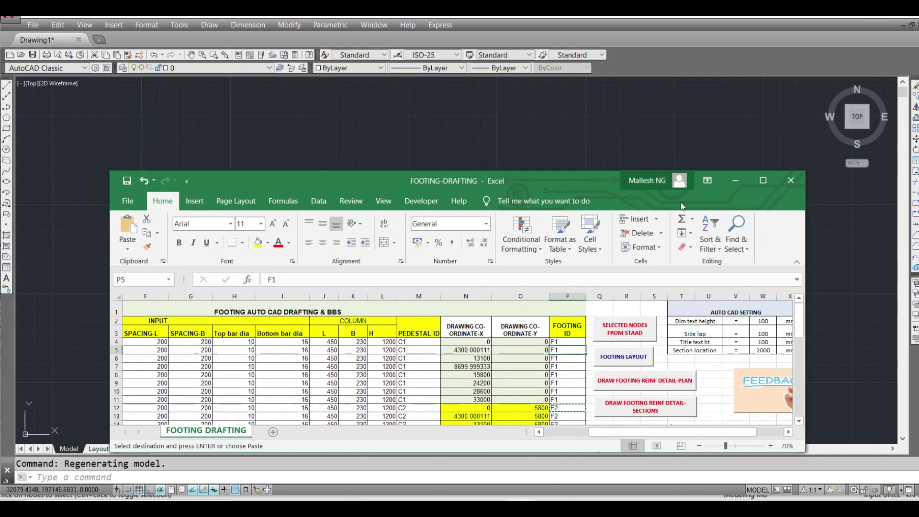
left_click(651, 411)
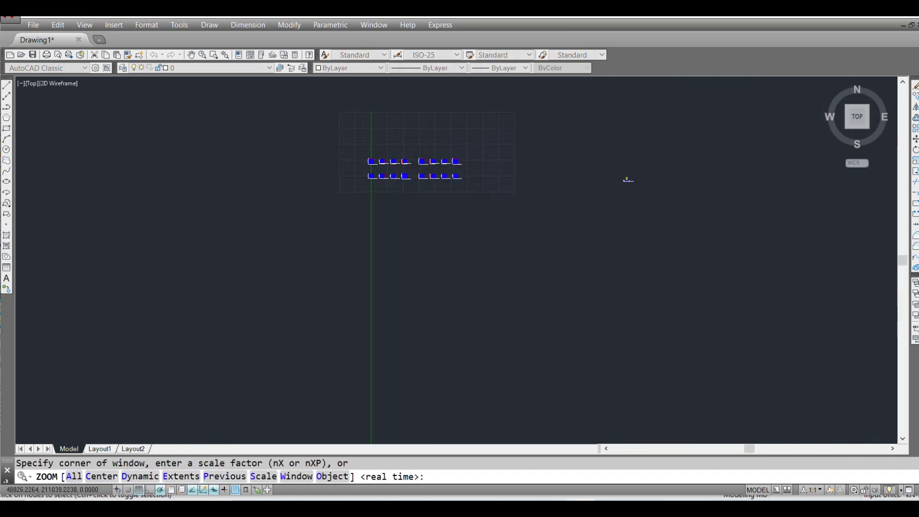
Step: Locate the footing reinforcement sections beside the plans and look along the F1 row
scroll(622, 210, "down", 1)
middle_click_drag(616, 207, 368, 398)
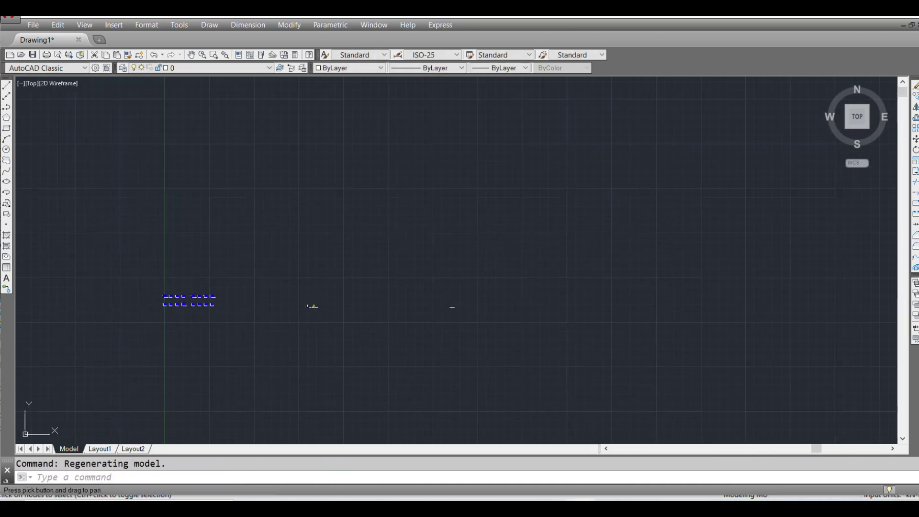
scroll(328, 298, "up", 9)
middle_click_drag(181, 365, 321, 296)
scroll(322, 296, "up", 6)
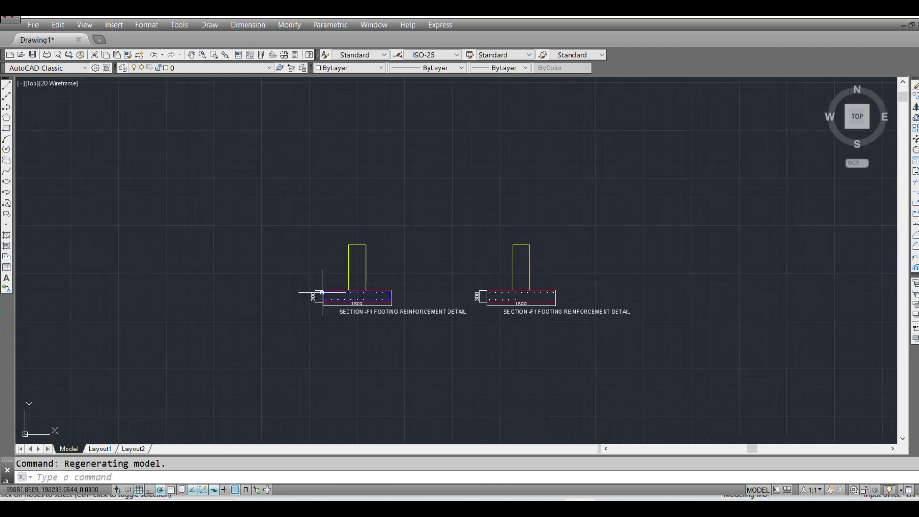
scroll(391, 317, "up", 2)
middle_click_drag(562, 296, 245, 303)
scroll(498, 302, "down", 5)
middle_click_drag(493, 304, 247, 323)
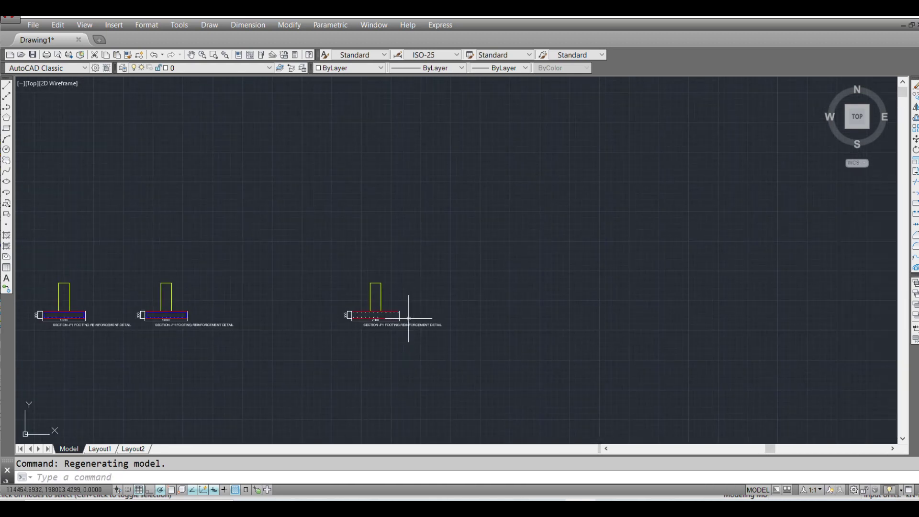
Step: Examine the bars, depth and width dimensions and titles of the 2000 and 1800 wide F1 footing sections
scroll(396, 316, "up", 4)
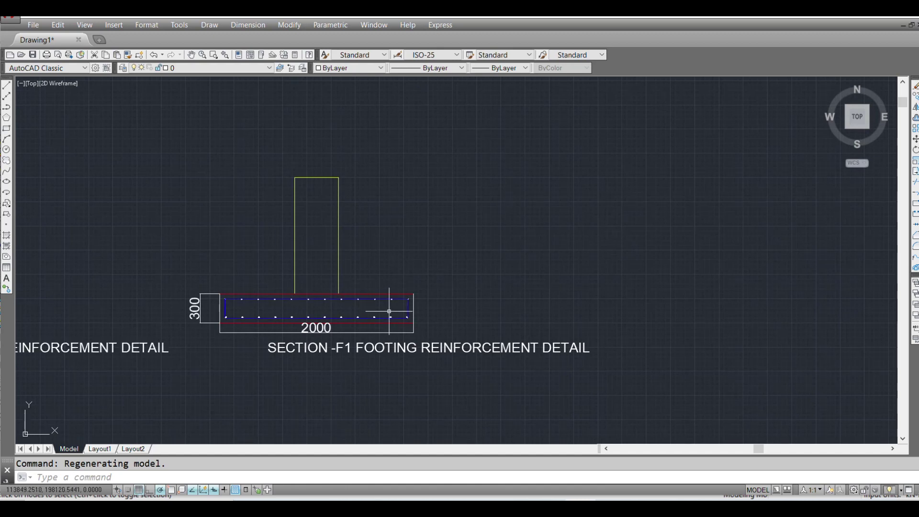
scroll(390, 312, "down", 3)
middle_click_drag(358, 314, 455, 336)
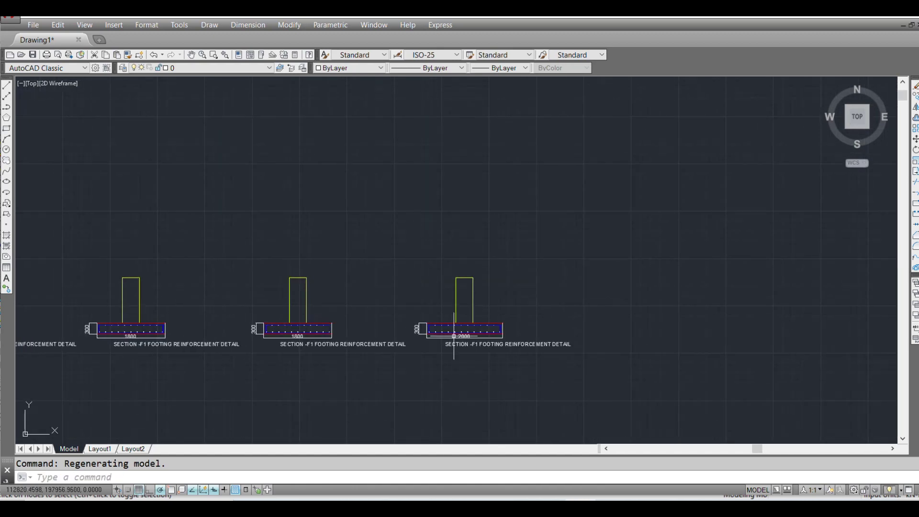
scroll(454, 337, "up", 8)
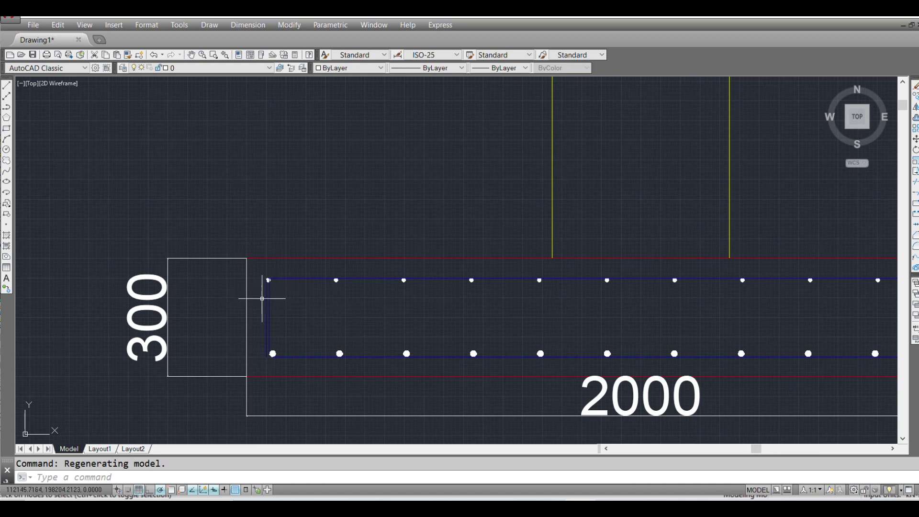
scroll(264, 299, "down", 2)
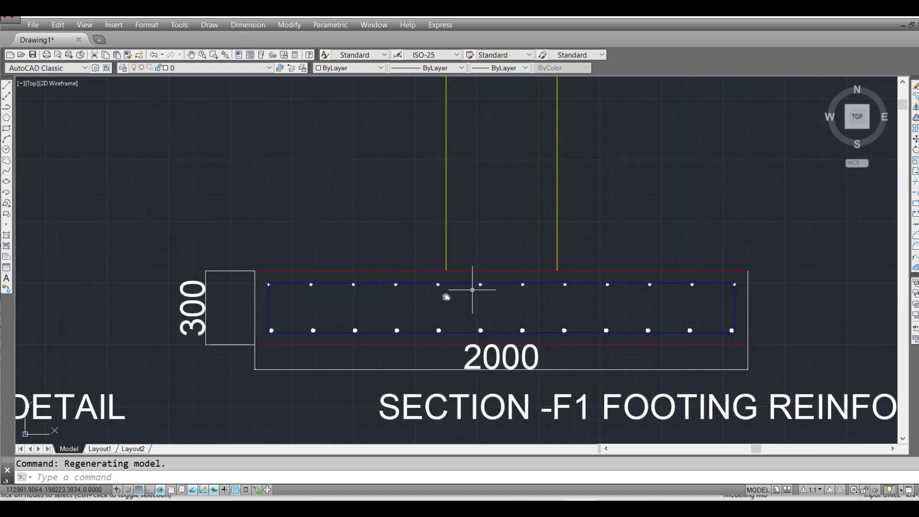
scroll(472, 290, "down", 8)
scroll(514, 297, "up", 4)
scroll(513, 304, "down", 5)
scroll(429, 276, "up", 5)
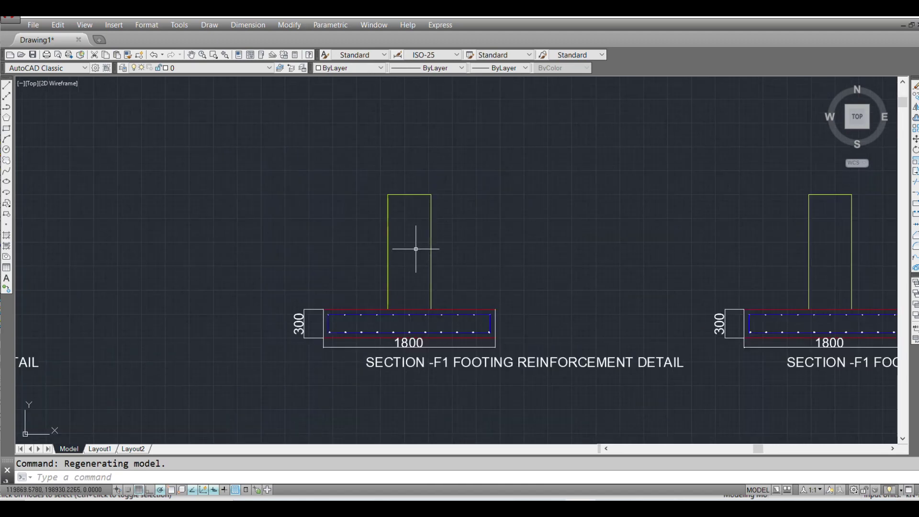
Step: Look along the remaining 1800 wide F1 footing reinforcement sections to the end of the row
scroll(411, 291, "down", 6)
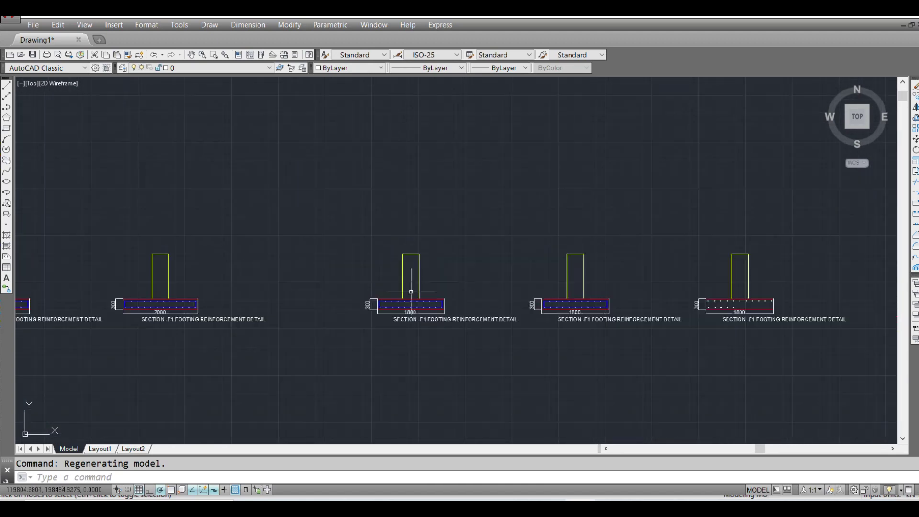
scroll(652, 304, "down", 3)
scroll(718, 302, "up", 5)
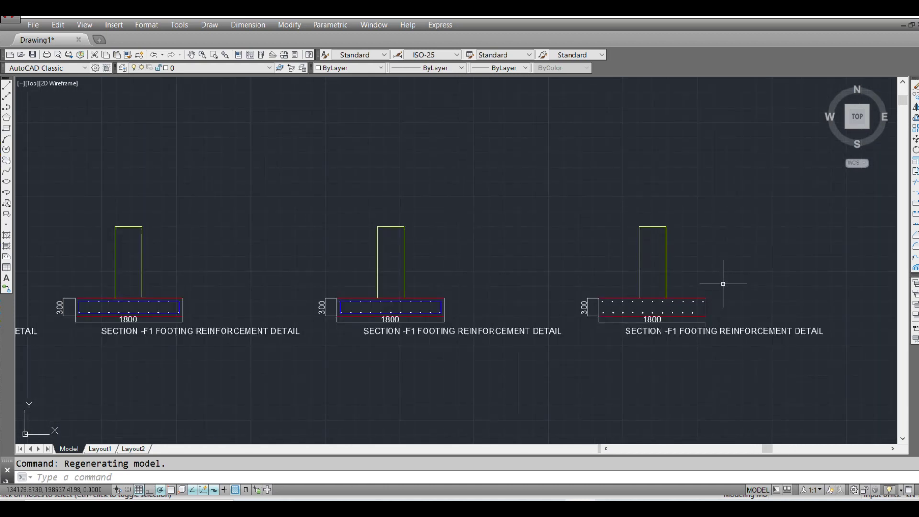
scroll(723, 284, "down", 5)
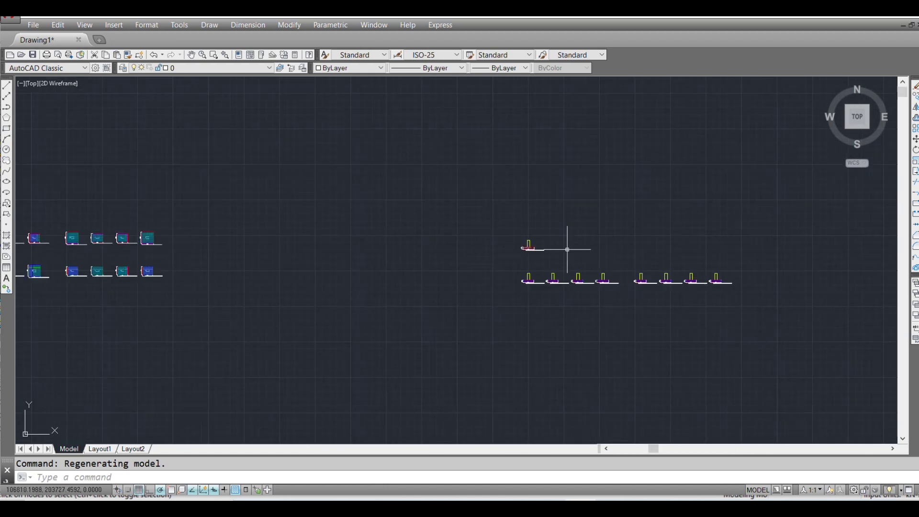
Step: Examine the bars, dimensions and titles of the 2000 and 1800 wide F2 footing reinforcement sections
scroll(567, 249, "up", 6)
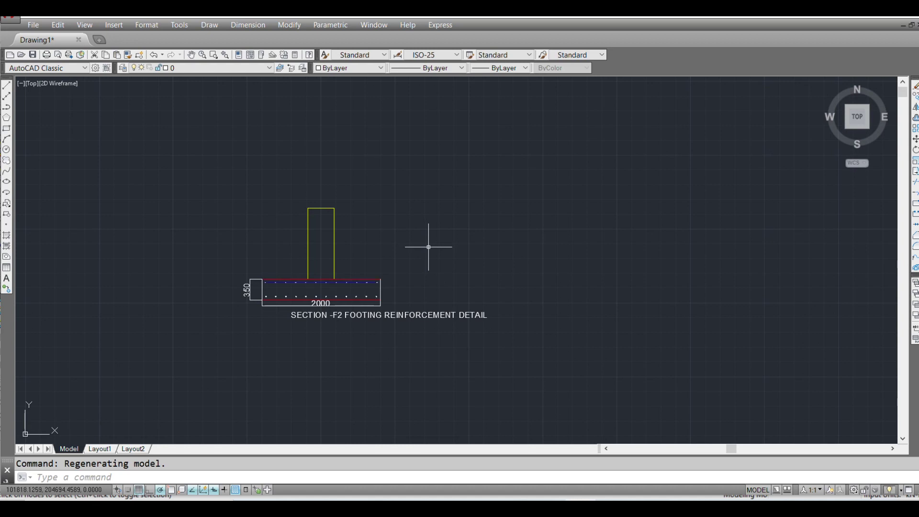
scroll(431, 246, "up", 1)
scroll(476, 257, "down", 3)
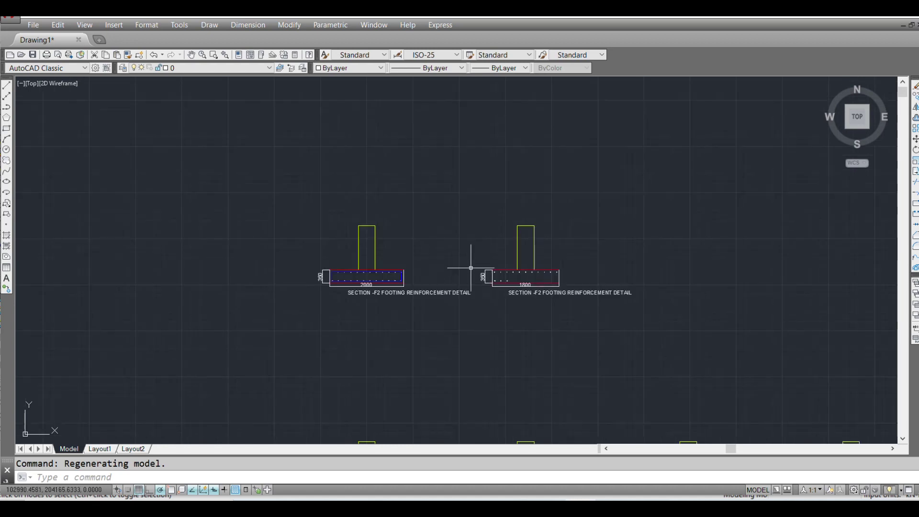
scroll(477, 271, "up", 5)
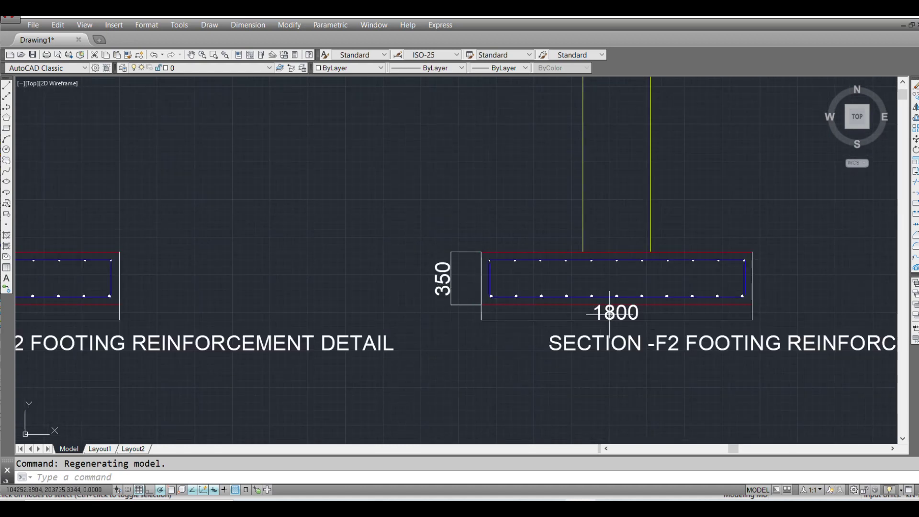
scroll(609, 313, "down", 3)
scroll(534, 345, "up", 5)
scroll(338, 318, "up", 3)
scroll(339, 318, "down", 6)
scroll(410, 318, "up", 5)
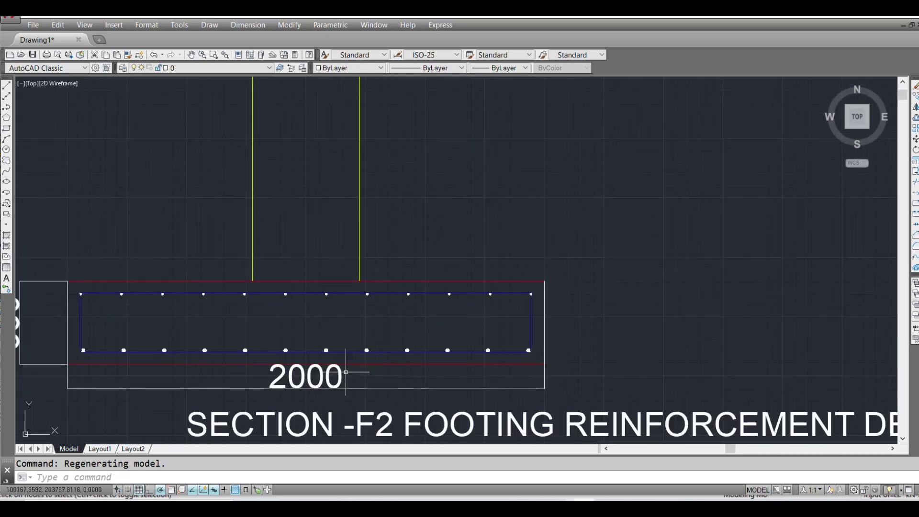
scroll(346, 372, "down", 5)
scroll(313, 383, "up", 5)
scroll(361, 304, "down", 5)
Step: Look along the rest of the F2 section row and examine the F3, F4 and F5 footing sections
scroll(383, 303, "down", 5)
middle_click_drag(513, 326, 407, 293)
scroll(474, 302, "up", 5)
scroll(481, 292, "down", 3)
scroll(551, 306, "up", 5)
middle_click_drag(514, 301, 328, 302)
scroll(407, 298, "down", 2)
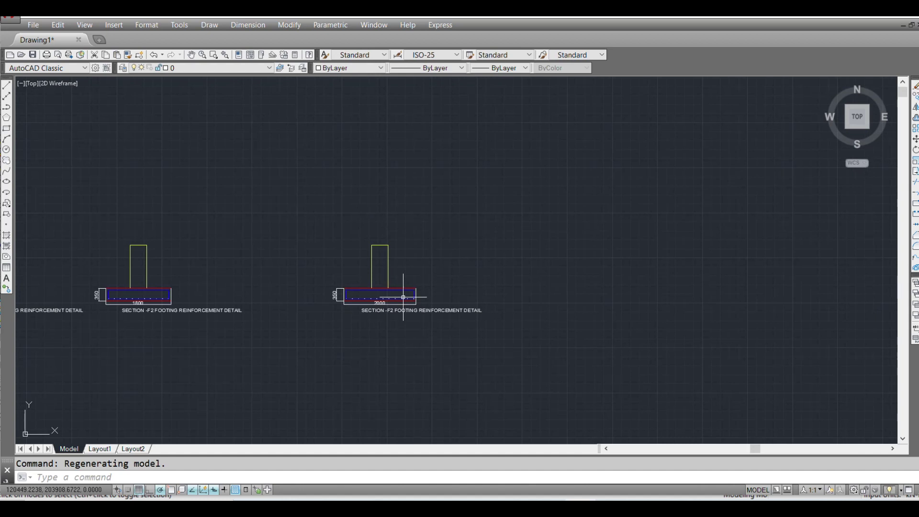
scroll(404, 297, "down", 2)
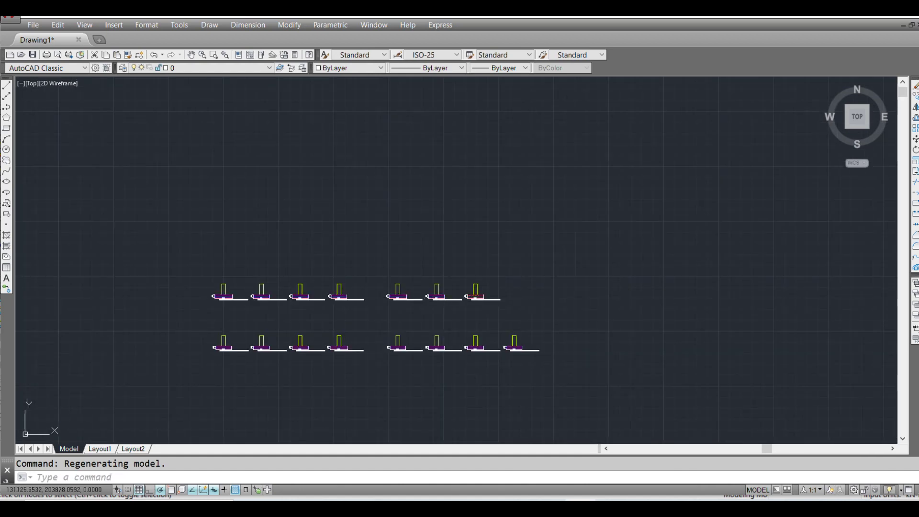
scroll(498, 297, "up", 8)
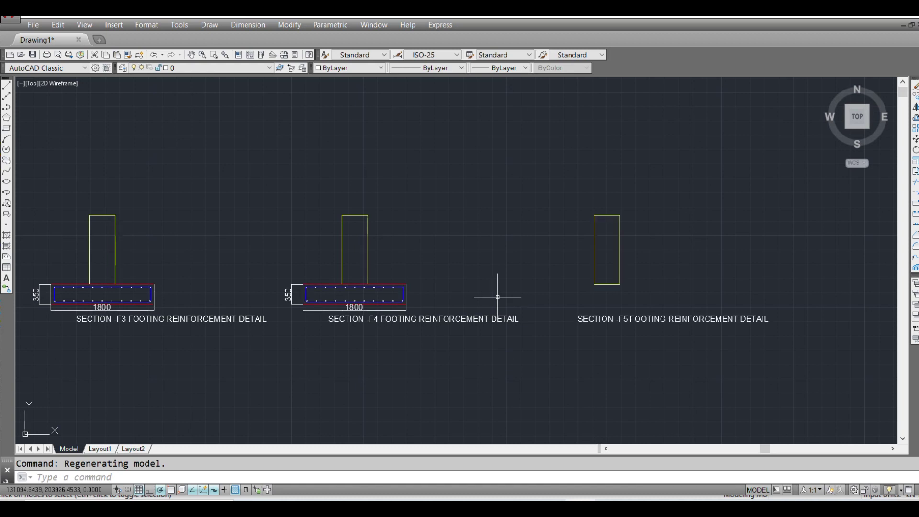
scroll(583, 308, "up", 3)
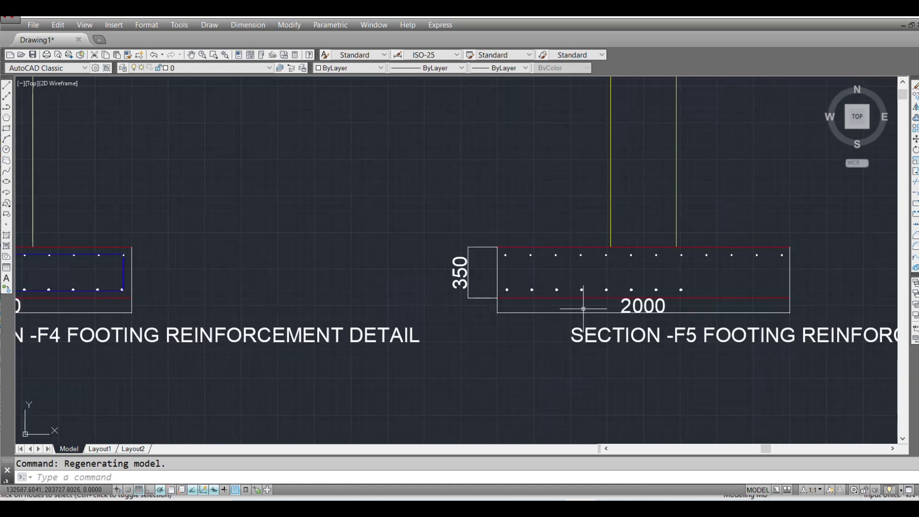
Step: Return to the footing reinforcement plans and examine the bar grids and dimensions of the F2 footings
scroll(584, 308, "down", 15)
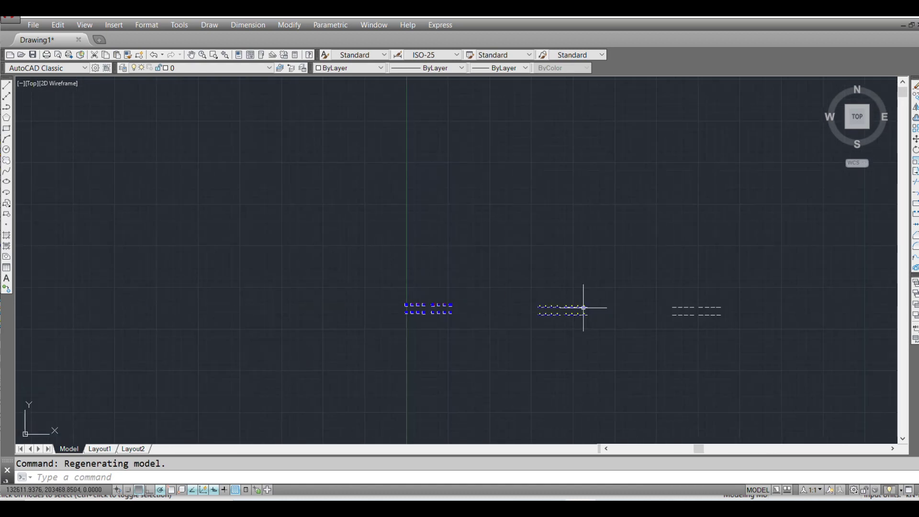
scroll(702, 318, "up", 10)
scroll(492, 304, "down", 6)
middle_click_drag(429, 306, 837, 294)
scroll(527, 258, "up", 4)
scroll(603, 284, "up", 2)
middle_click_drag(694, 316, 505, 293)
scroll(507, 281, "up", 6)
scroll(508, 280, "down", 6)
mouse_move(341, 284)
middle_mouse_down()
mouse_move(711, 297)
mouse_move(379, 287)
mouse_move(503, 246)
middle_mouse_up()
scroll(711, 297, "down", 2)
scroll(365, 287, "up", 5)
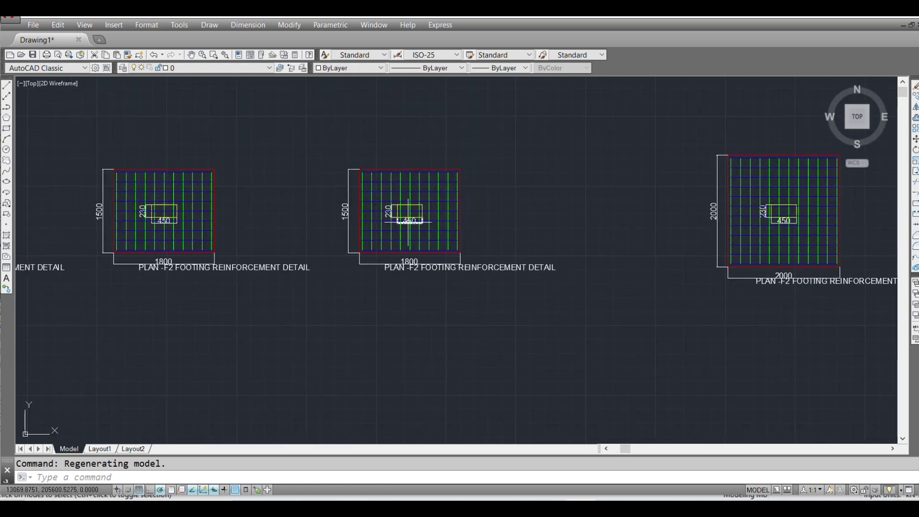
Step: Return to the footing layout at the drawing origin and examine the F1 footings with their C1 pedestals
scroll(409, 221, "down", 5)
scroll(415, 222, "down", 8)
middle_click_drag(445, 258, 467, 187)
scroll(467, 187, "down", 6)
scroll(459, 283, "up", 8)
scroll(465, 263, "up", 6)
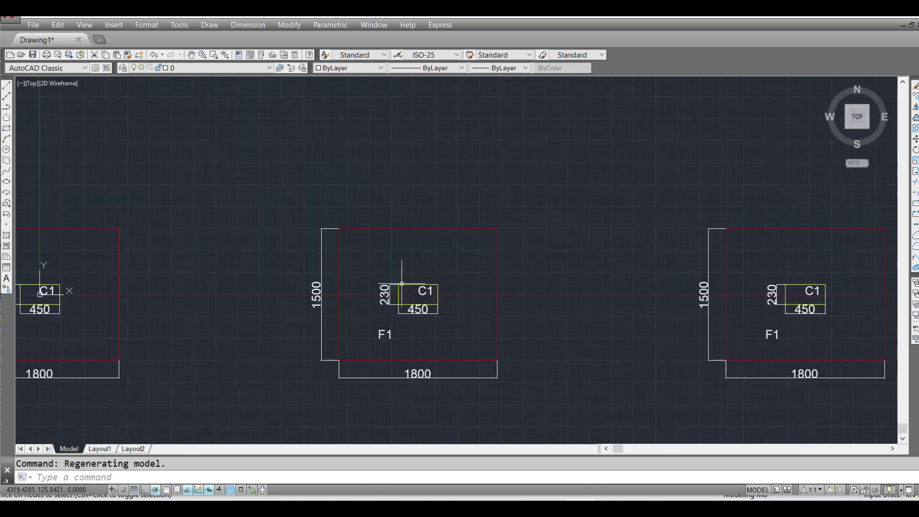
scroll(321, 297, "down", 6)
middle_click_drag(328, 308, 472, 297)
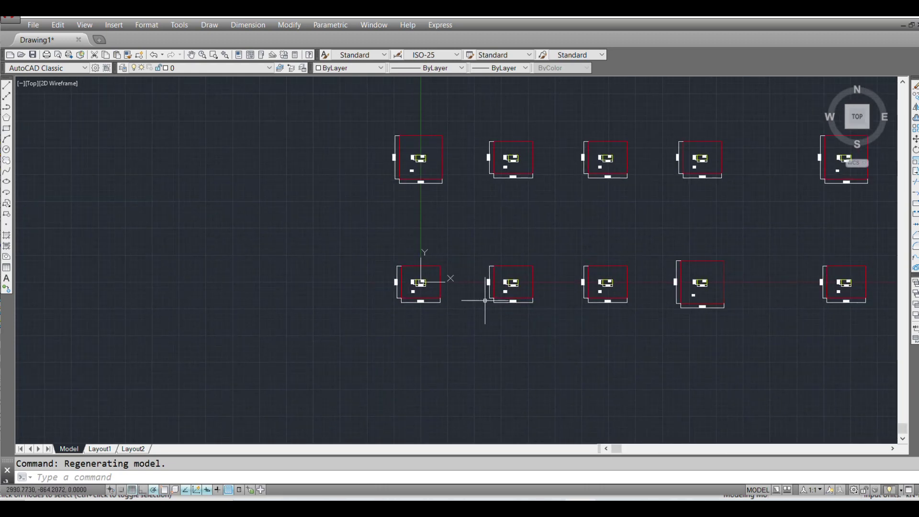
Step: Switch to the Excel footing workbook, maximise it and delete the BBS FOR FOOTING button from the sheet
left_click(528, 507)
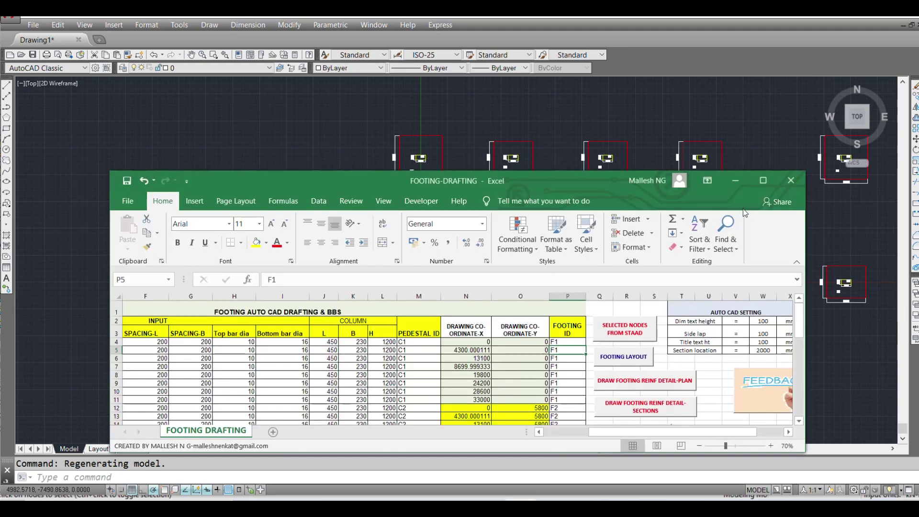
left_click(761, 181)
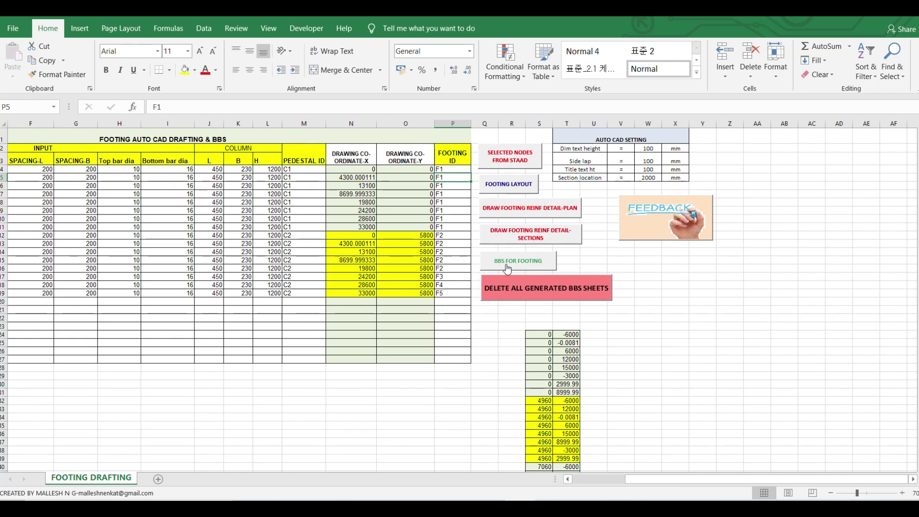
left_click(305, 29)
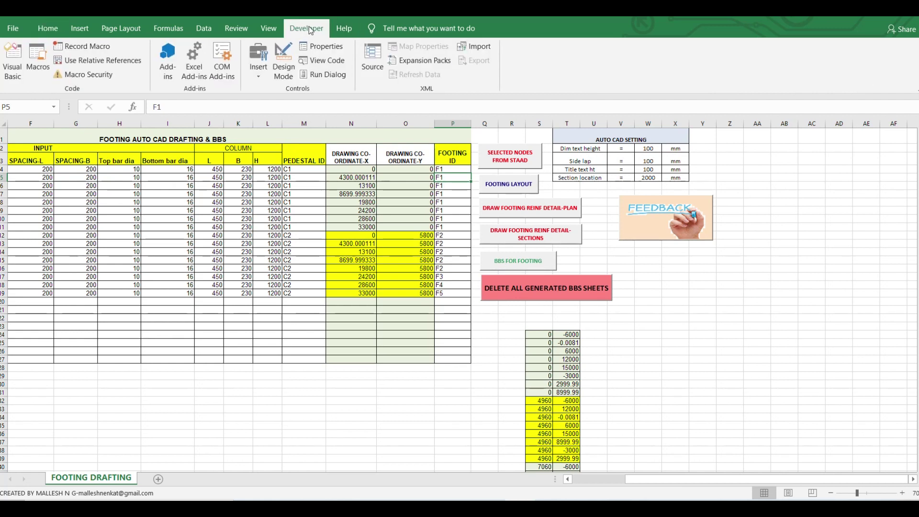
left_click(261, 52)
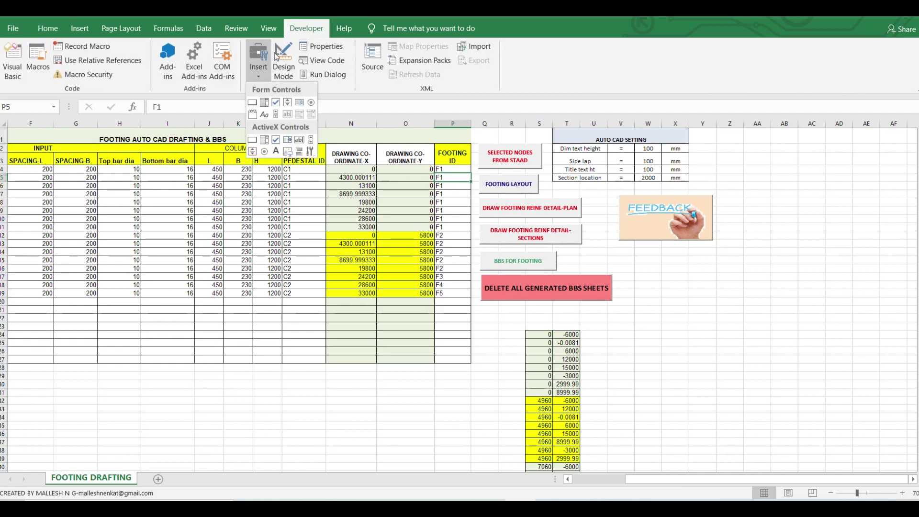
left_click(281, 58)
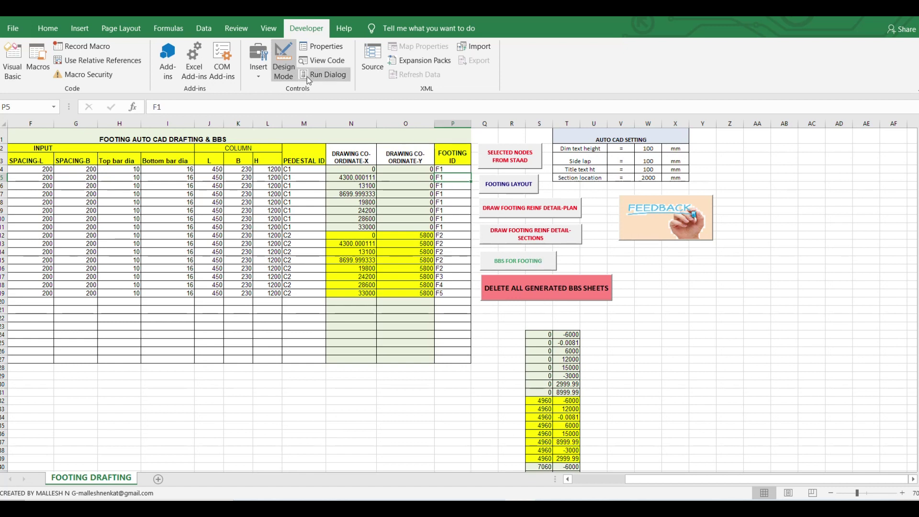
left_click(284, 60)
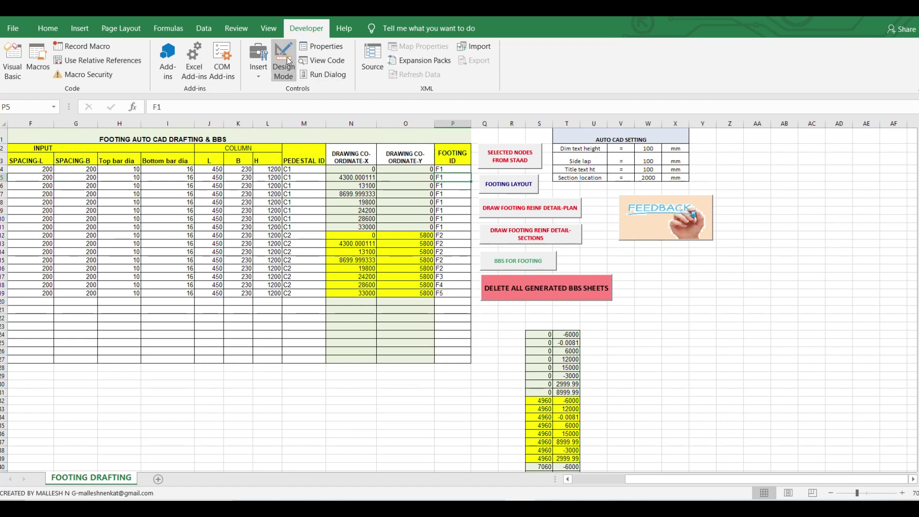
right_click(528, 263)
left_click(546, 267)
left_click(588, 264)
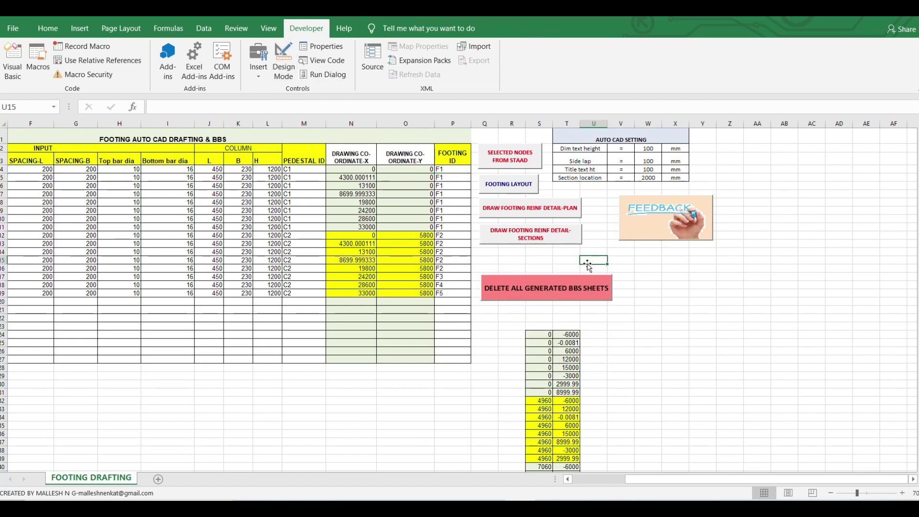
Step: Turn on Design Mode to edit the DELETE ALL GENERATED BBS SHEETS button
left_click(547, 284)
left_click(283, 60)
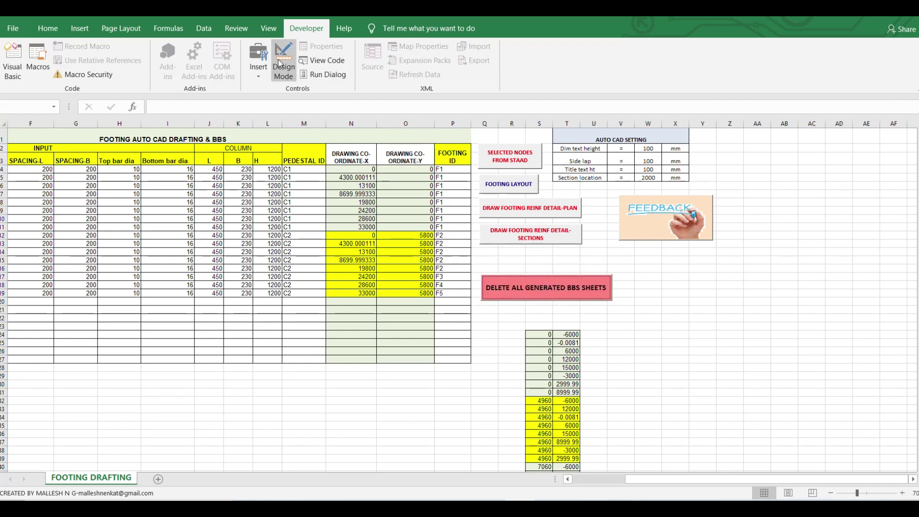